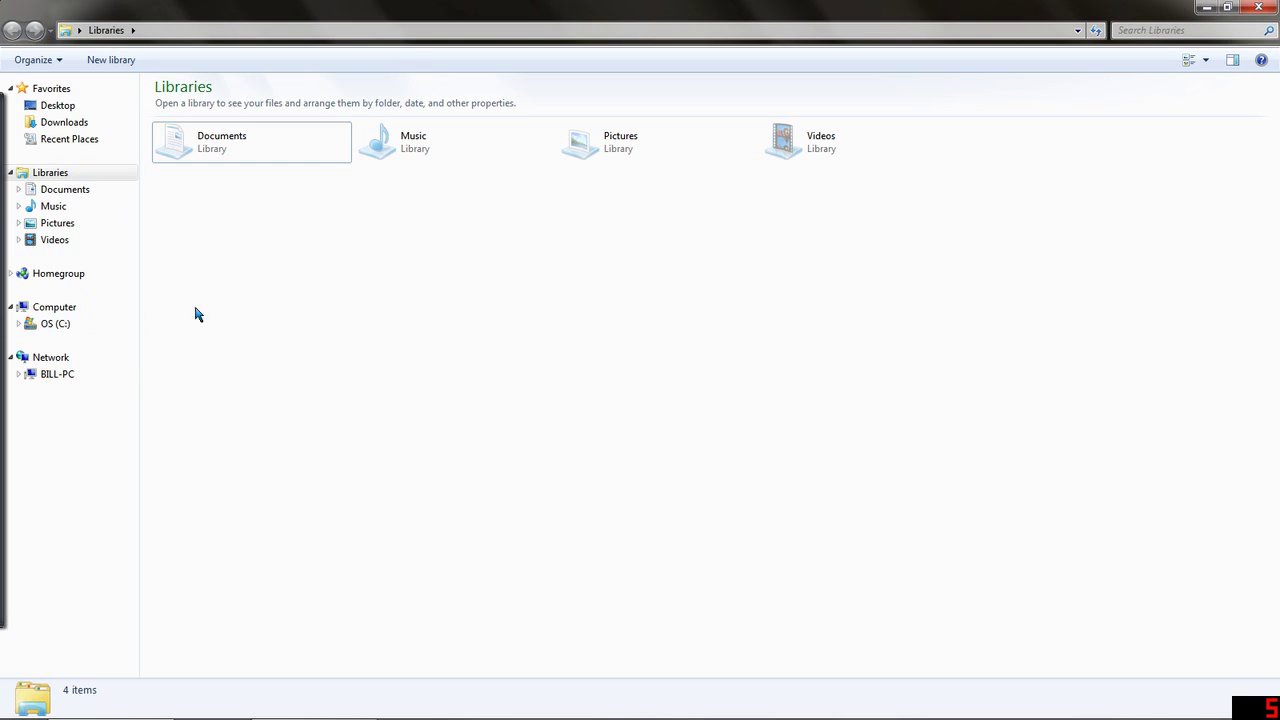
# Step: Open the folder C:\Program Files (x86)\Steam\steamapps\common\Left 4 Dead 2\left4dead2\cfg
pyautogui.click(50, 328)
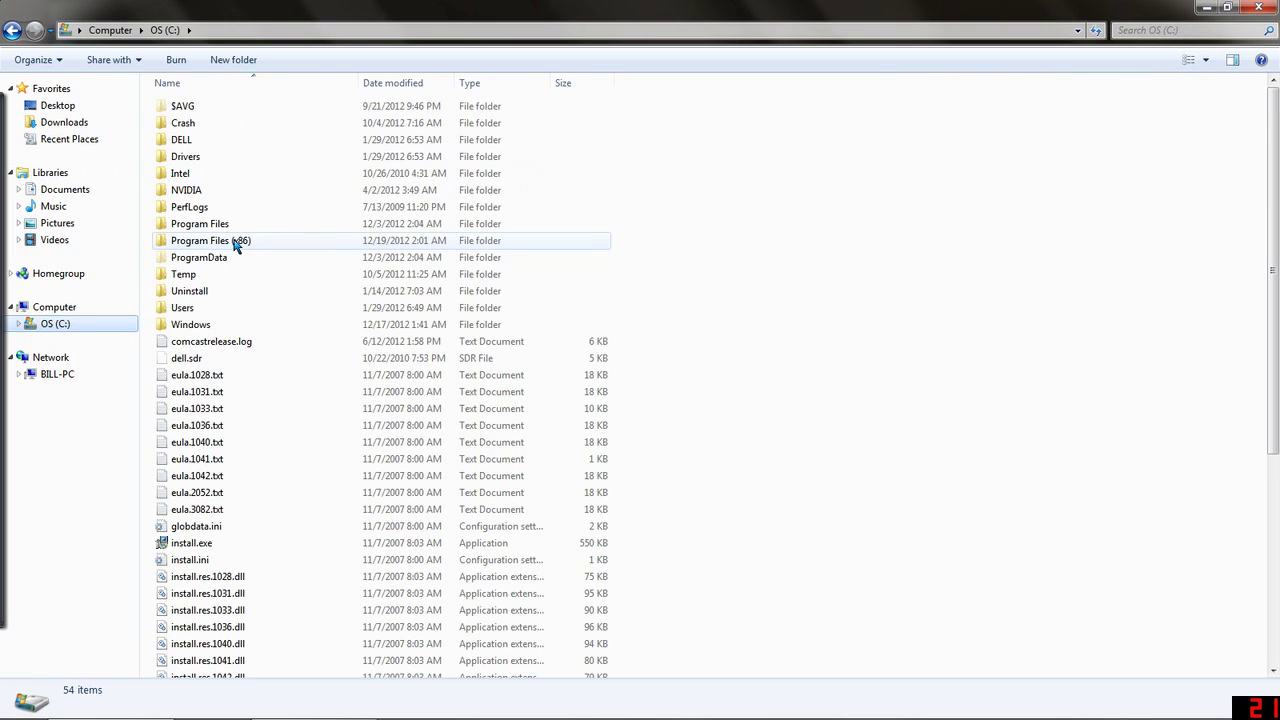
pyautogui.doubleClick(238, 245)
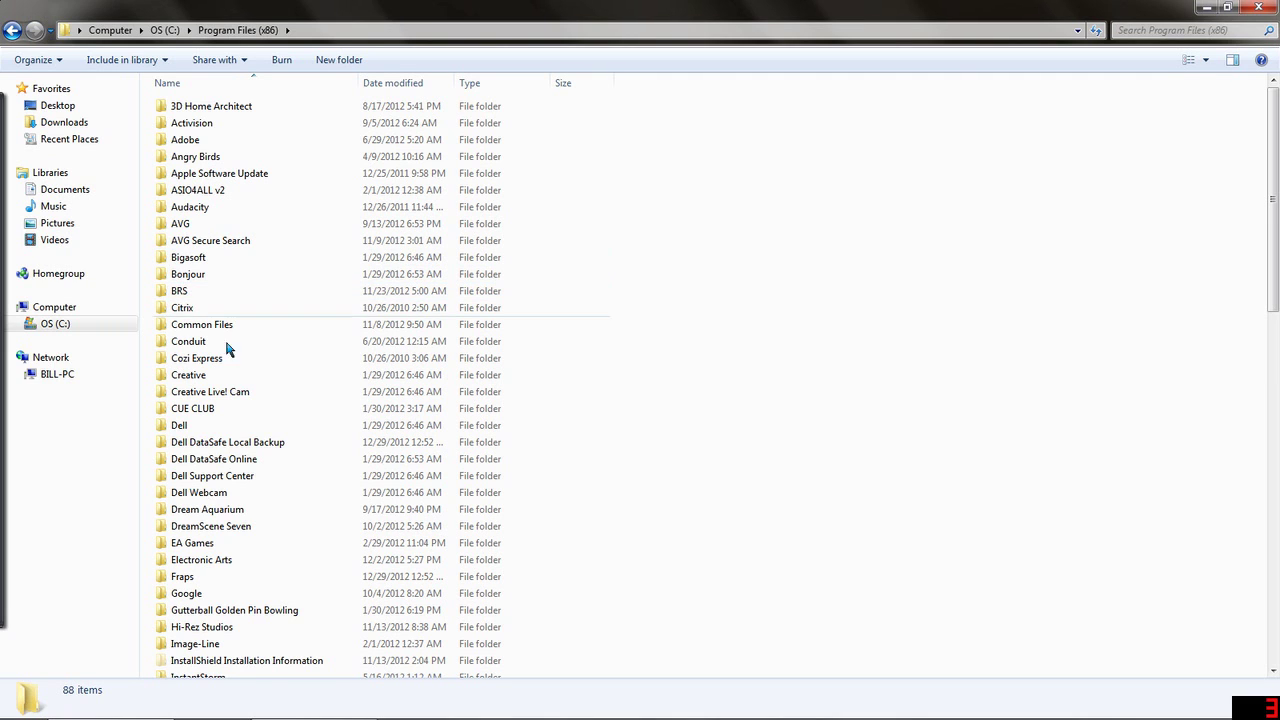
pyautogui.scroll(-12, 230, 450)
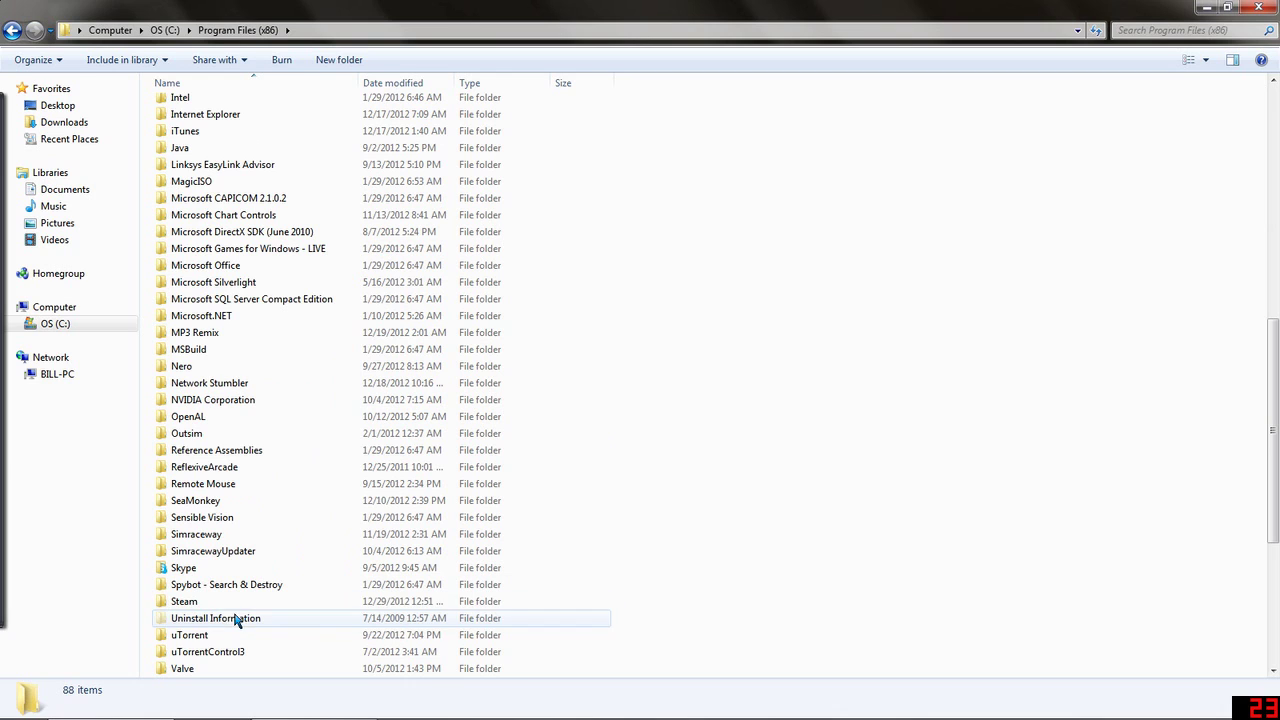
pyautogui.doubleClick(218, 603)
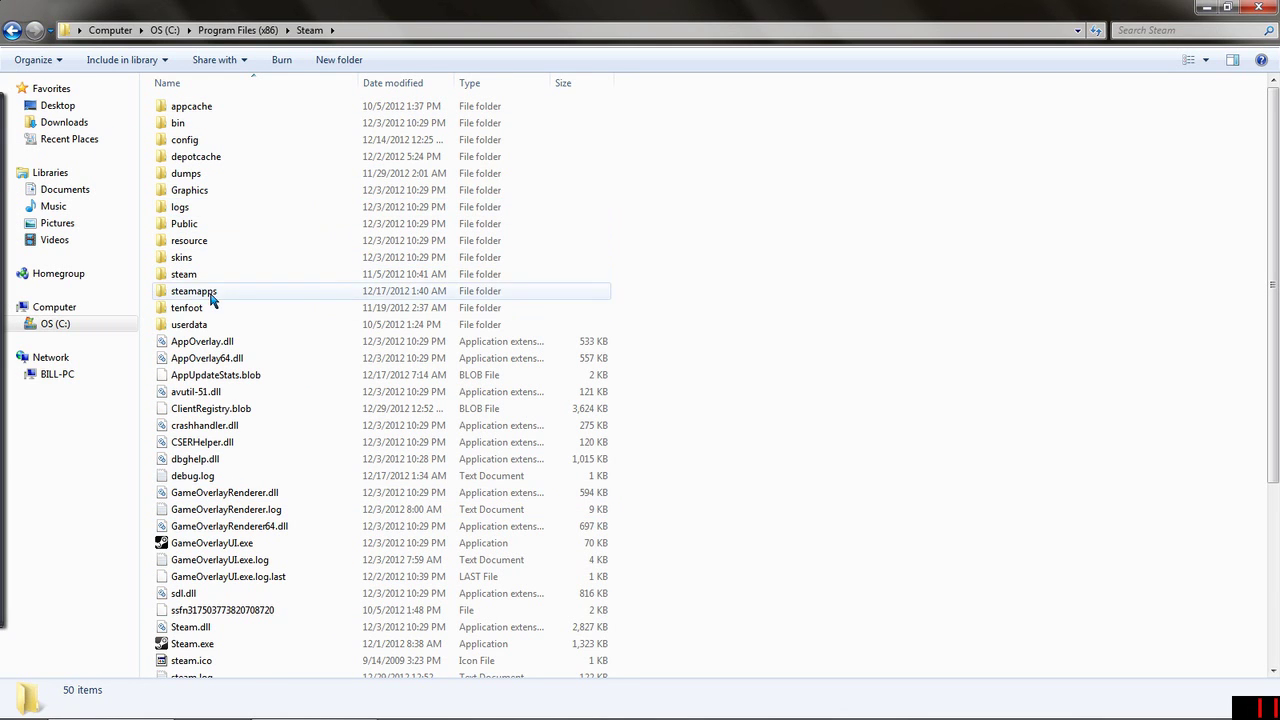
pyautogui.doubleClick(285, 292)
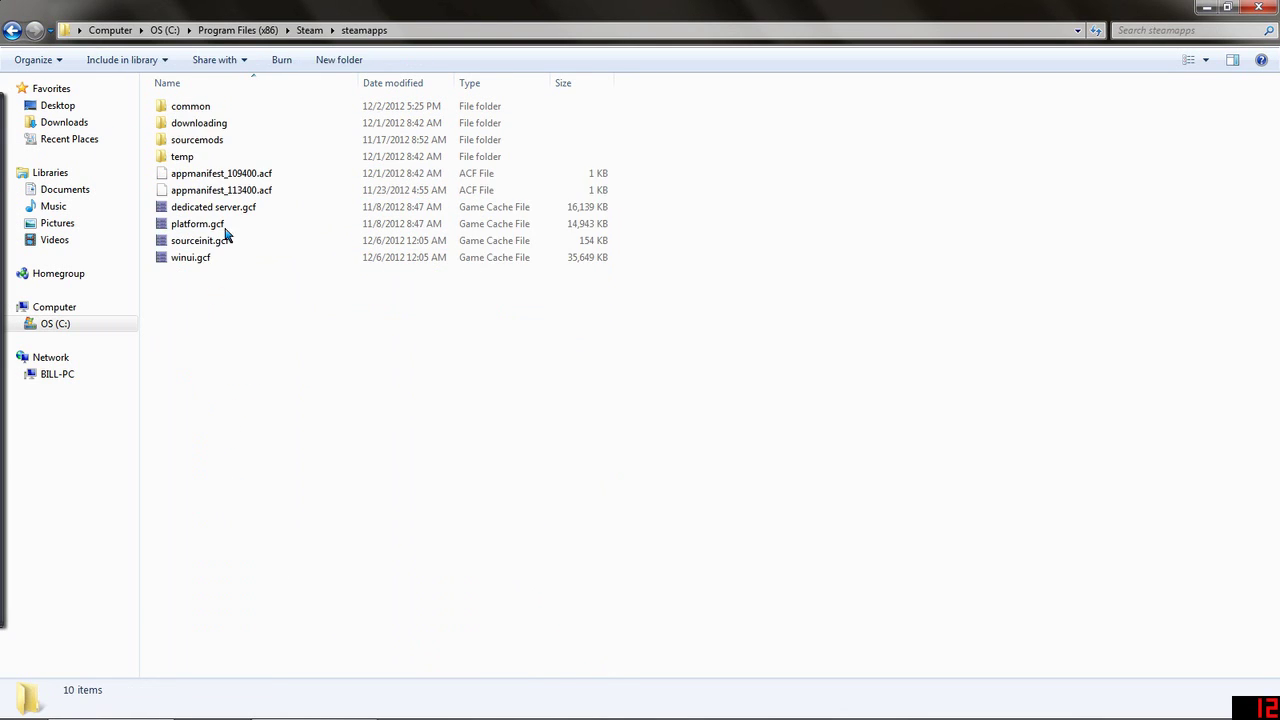
pyautogui.doubleClick(194, 106)
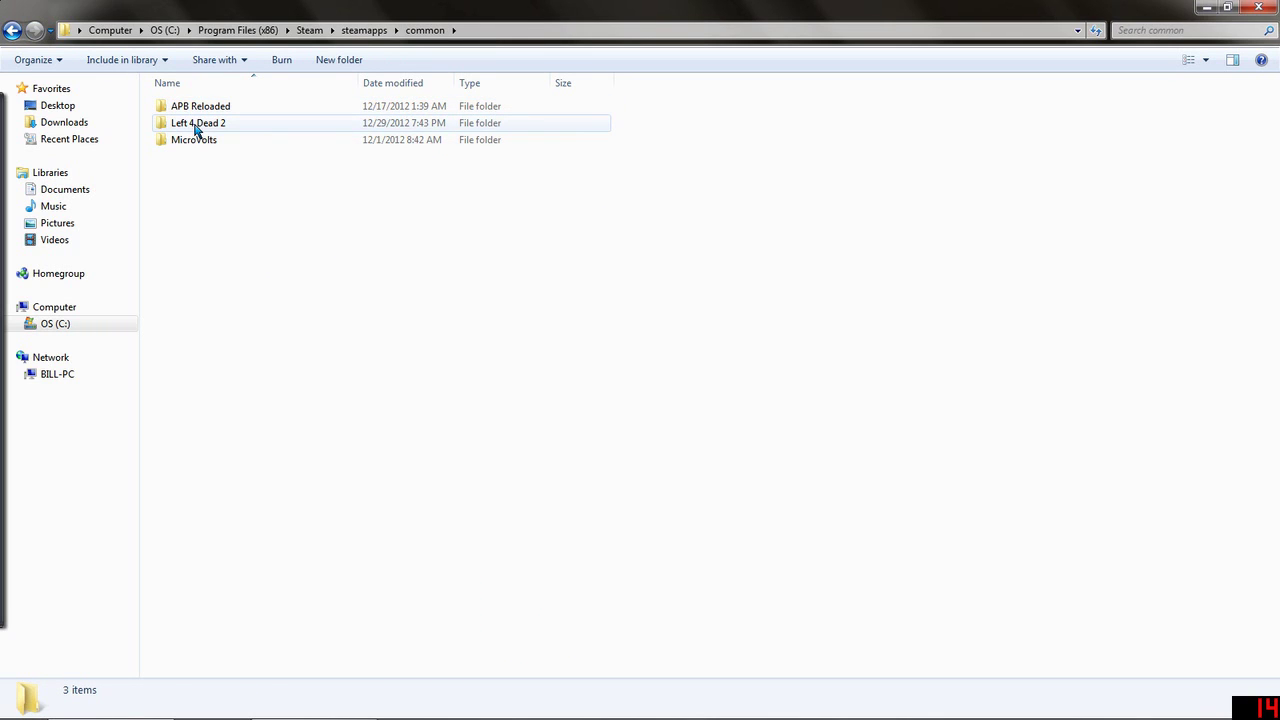
pyautogui.doubleClick(196, 124)
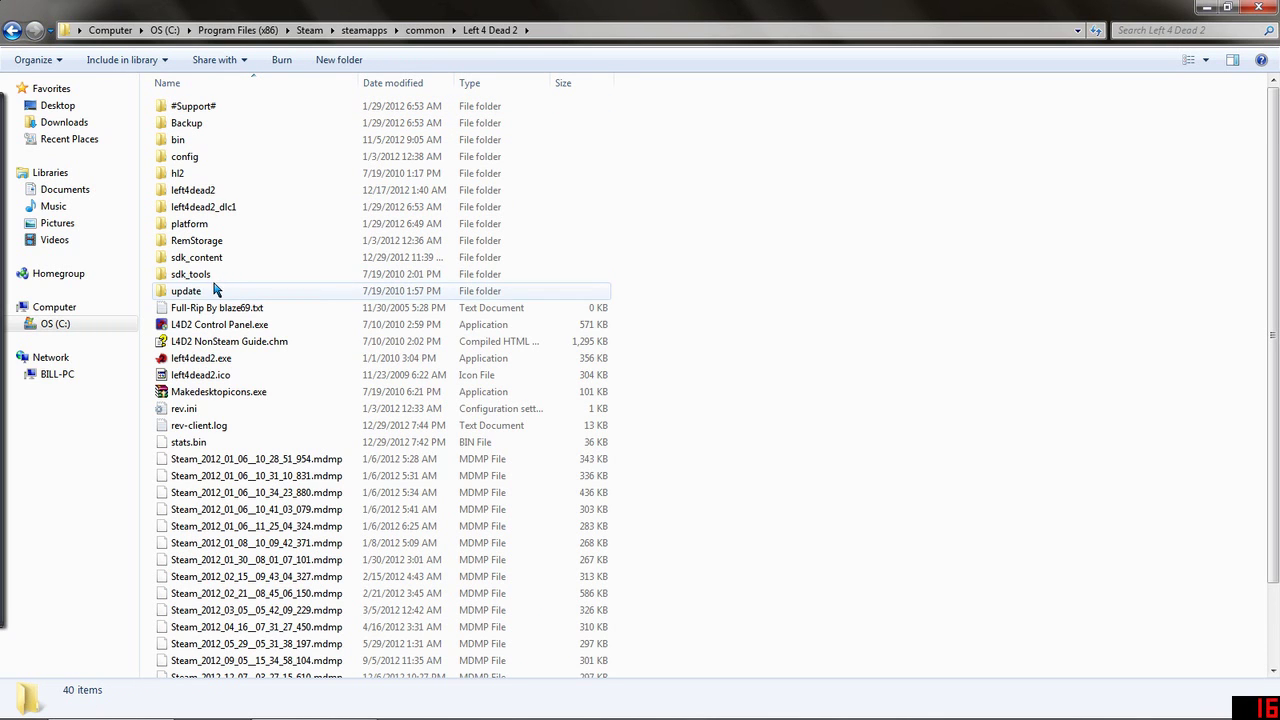
pyautogui.doubleClick(200, 190)
pyautogui.doubleClick(194, 142)
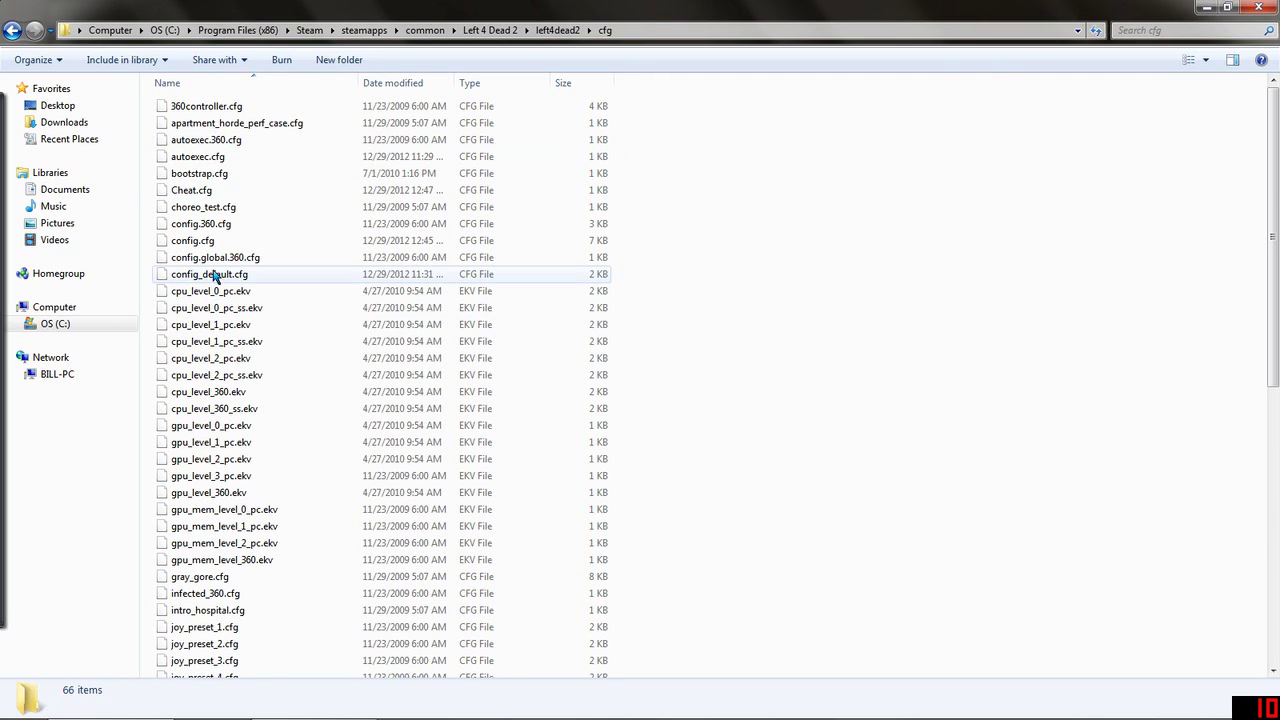
pyautogui.click(210, 193)
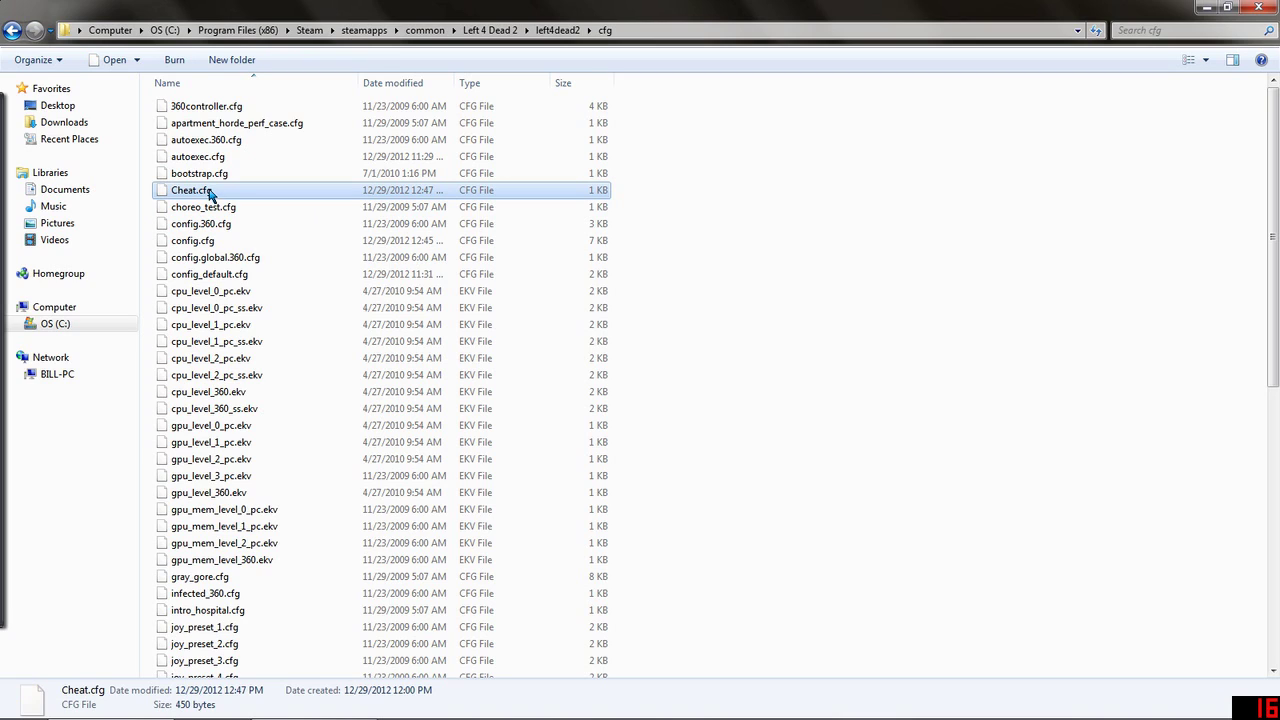
pyautogui.click(207, 158)
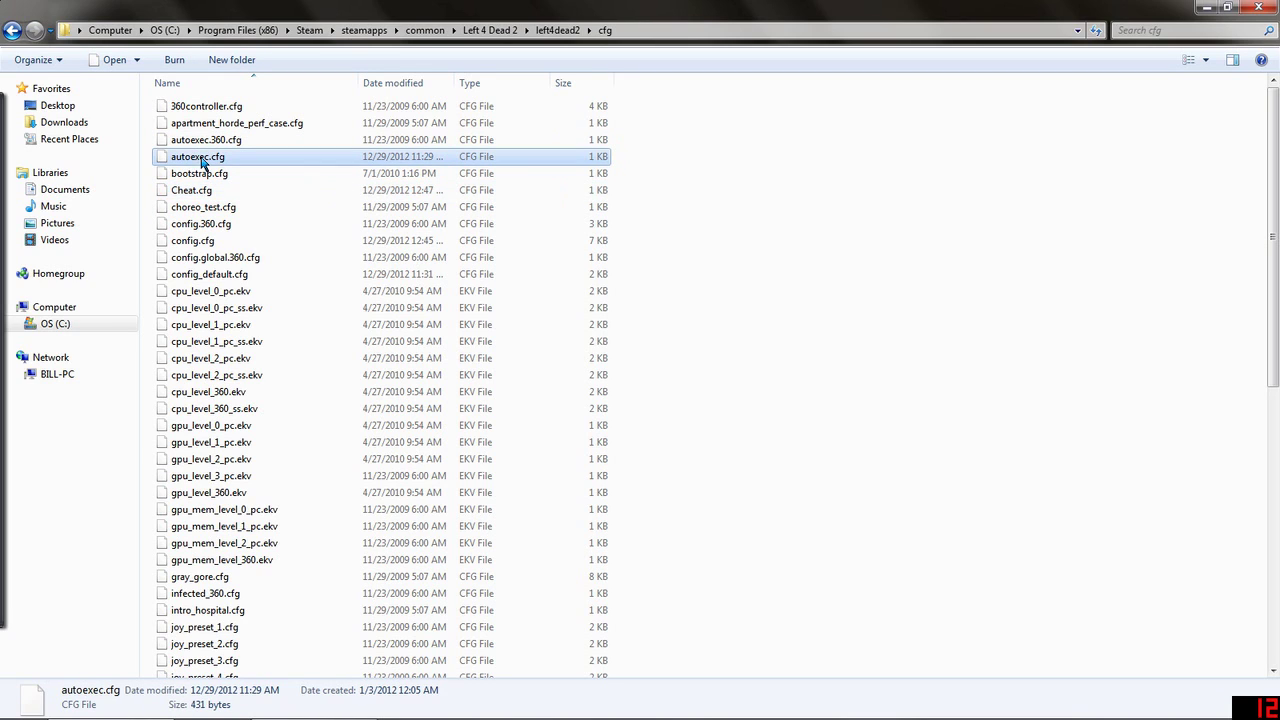
pyautogui.click(208, 244)
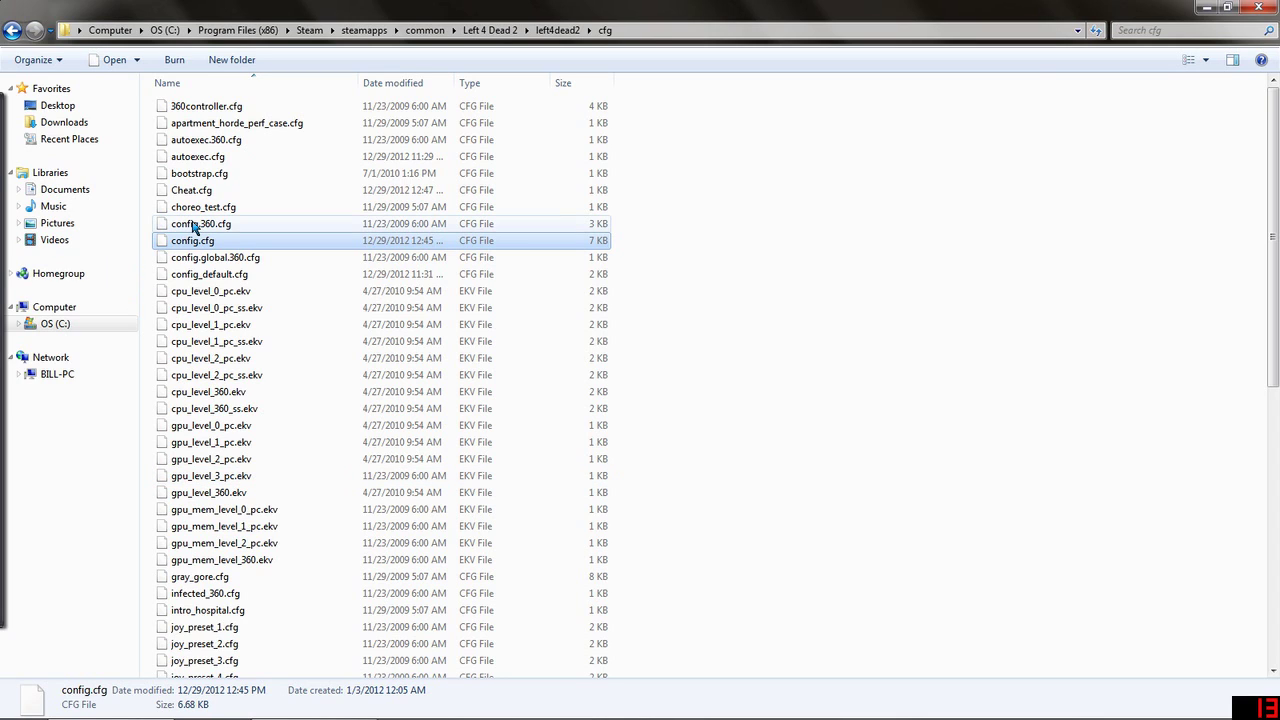
# Step: Open Cheat.cfg with Notepad, selecting the program from the list of installed programs
pyautogui.click(187, 193)
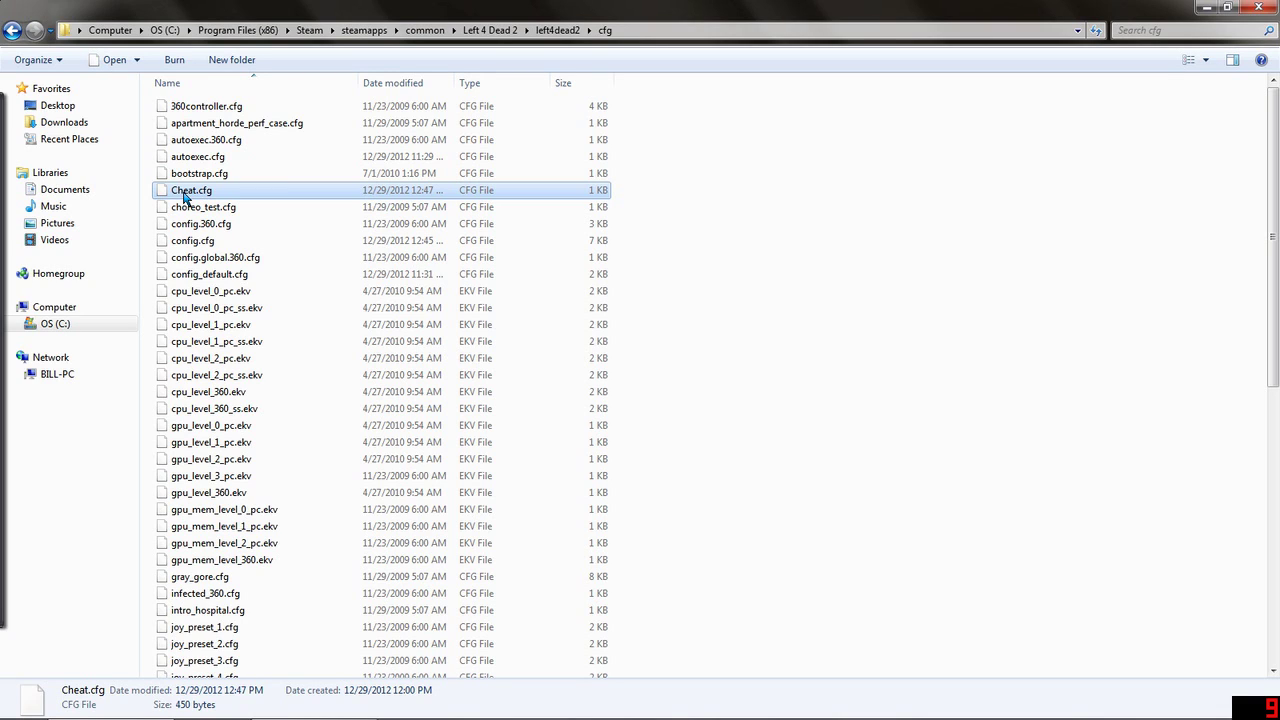
pyautogui.rightClick(184, 193)
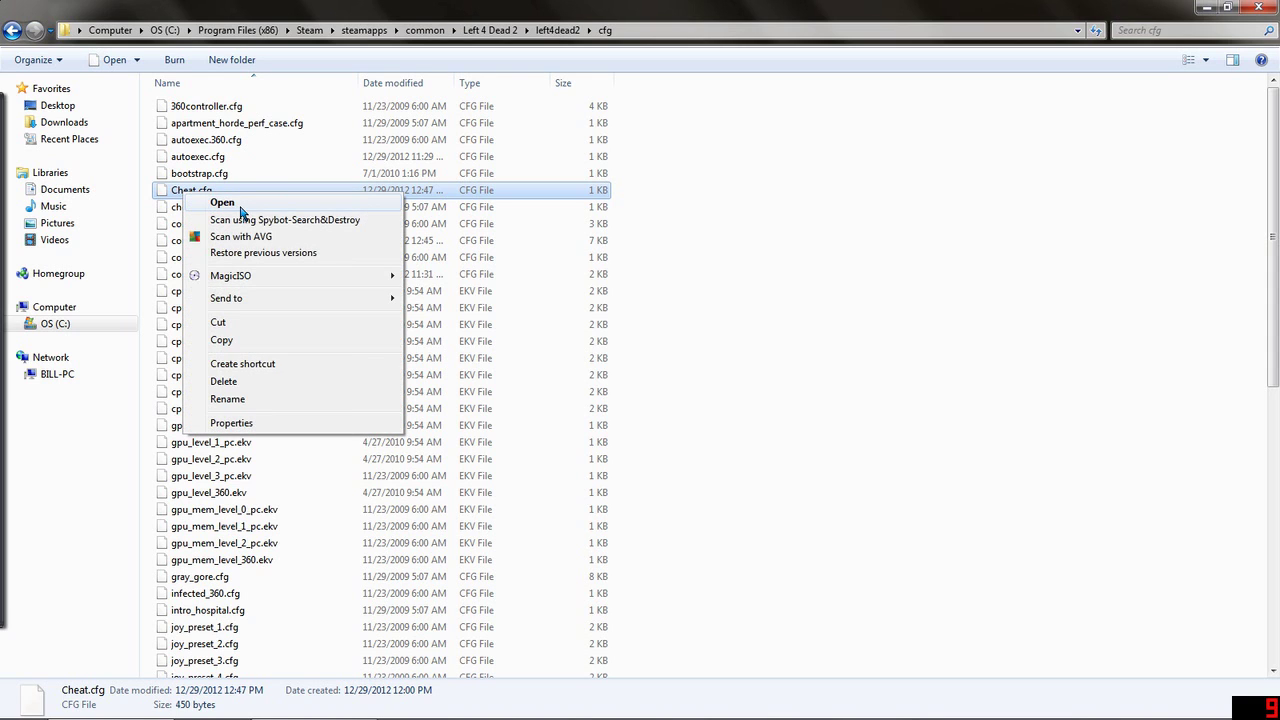
pyautogui.click(222, 203)
pyautogui.click(520, 409)
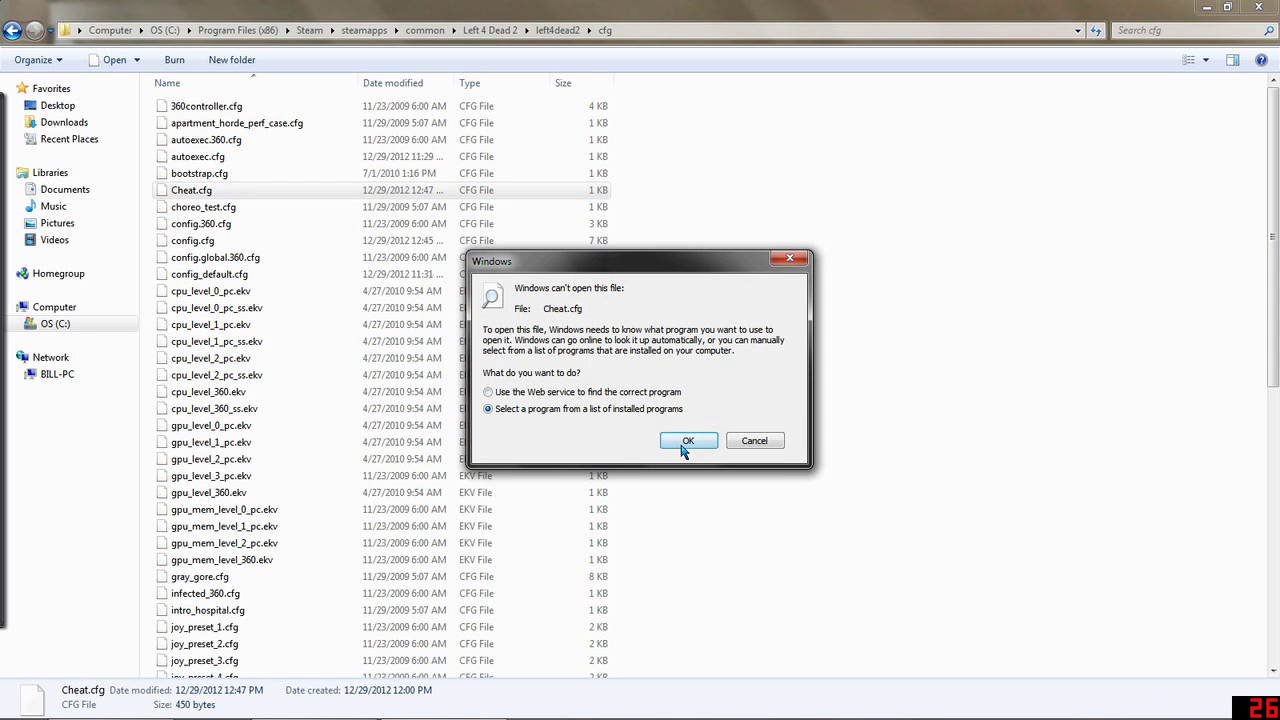
pyautogui.click(686, 445)
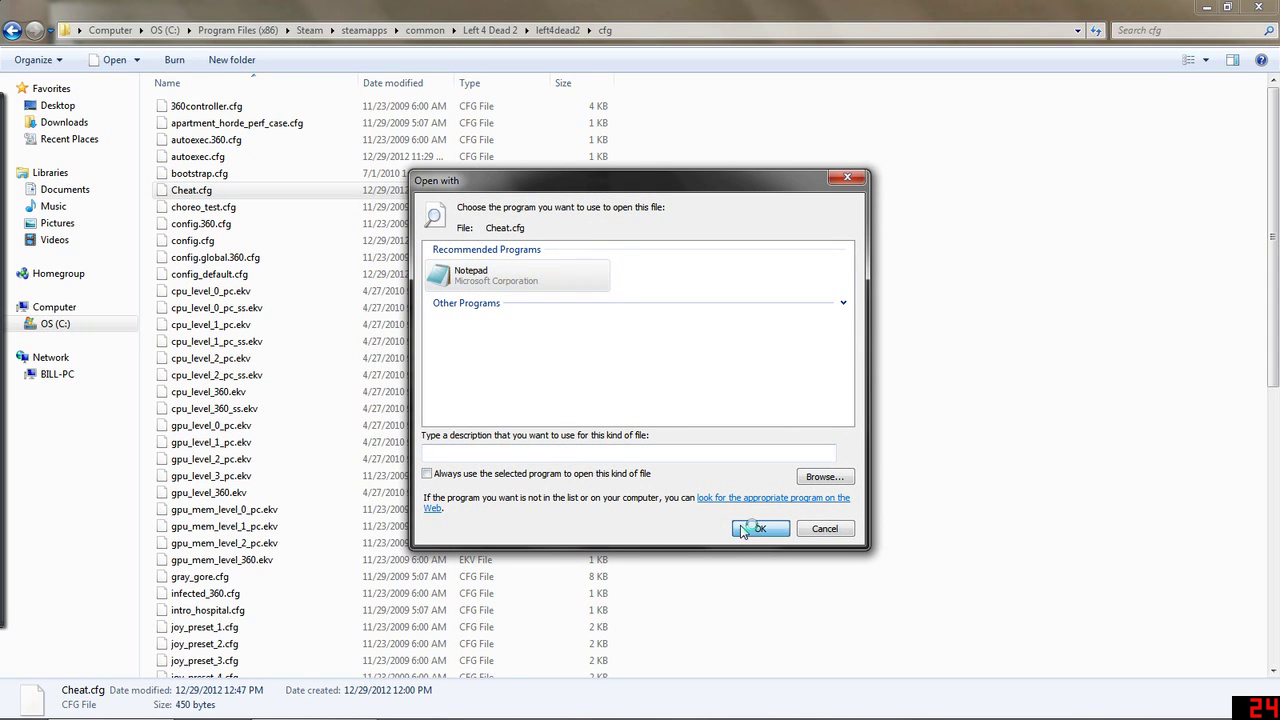
pyautogui.click(745, 530)
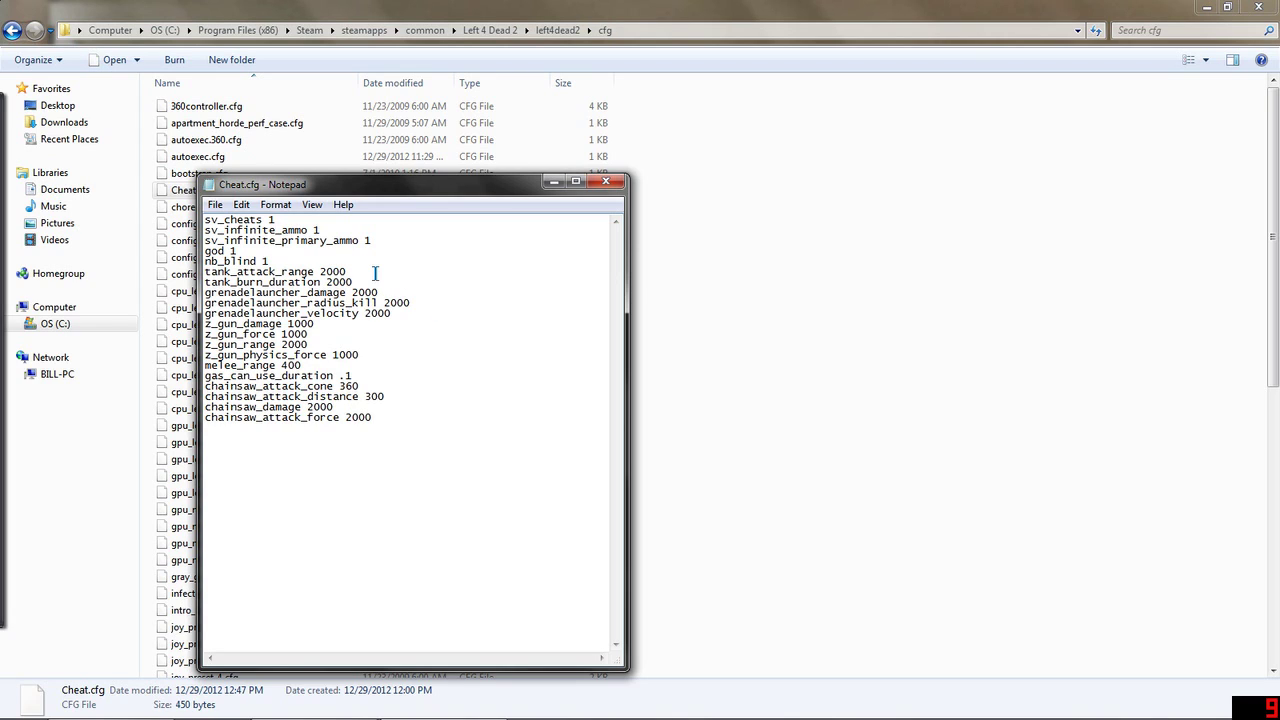
# Step: Examine the cheat commands in Cheat.cfg, especially the grenadelauncher_damage line, and close the file
pyautogui.click(230, 291)
pyautogui.click(352, 292)
pyautogui.click(381, 296)
pyautogui.press('Home')
pyautogui.press('Right')
pyautogui.press('Right')
pyautogui.press('Right')
pyautogui.press('Right')
pyautogui.click(605, 182)
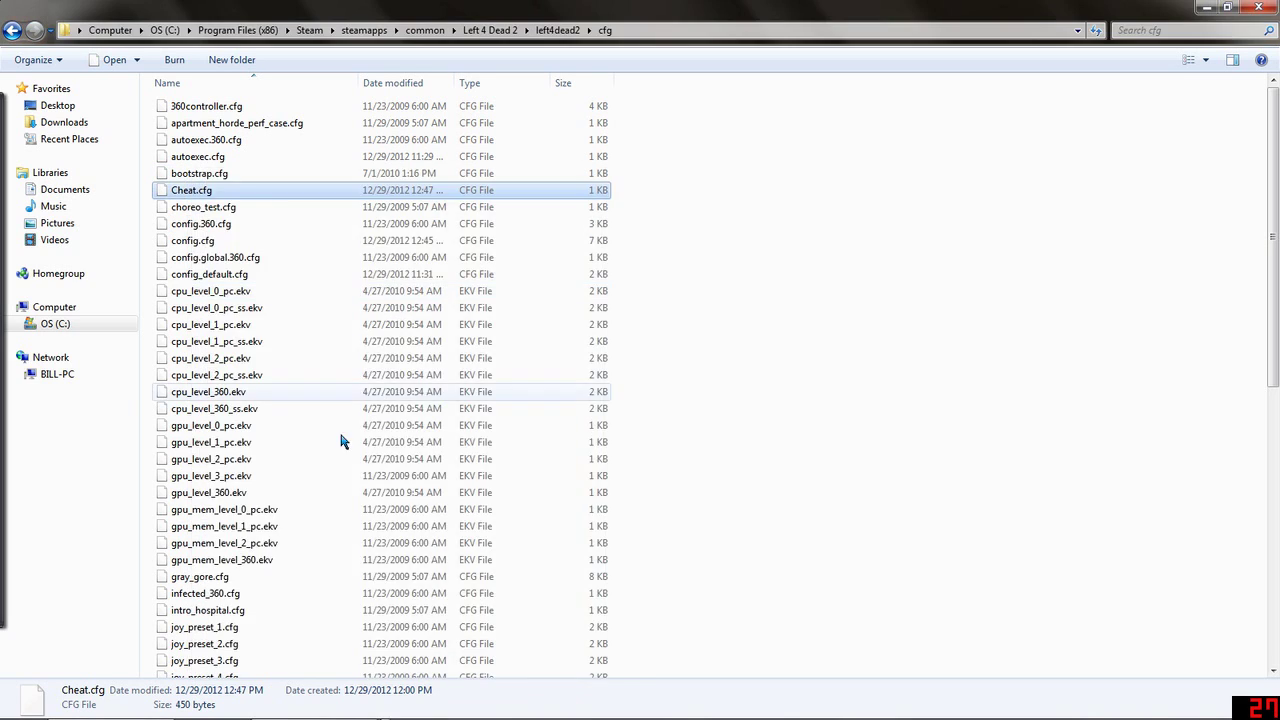
pyautogui.doubleClick(206, 192)
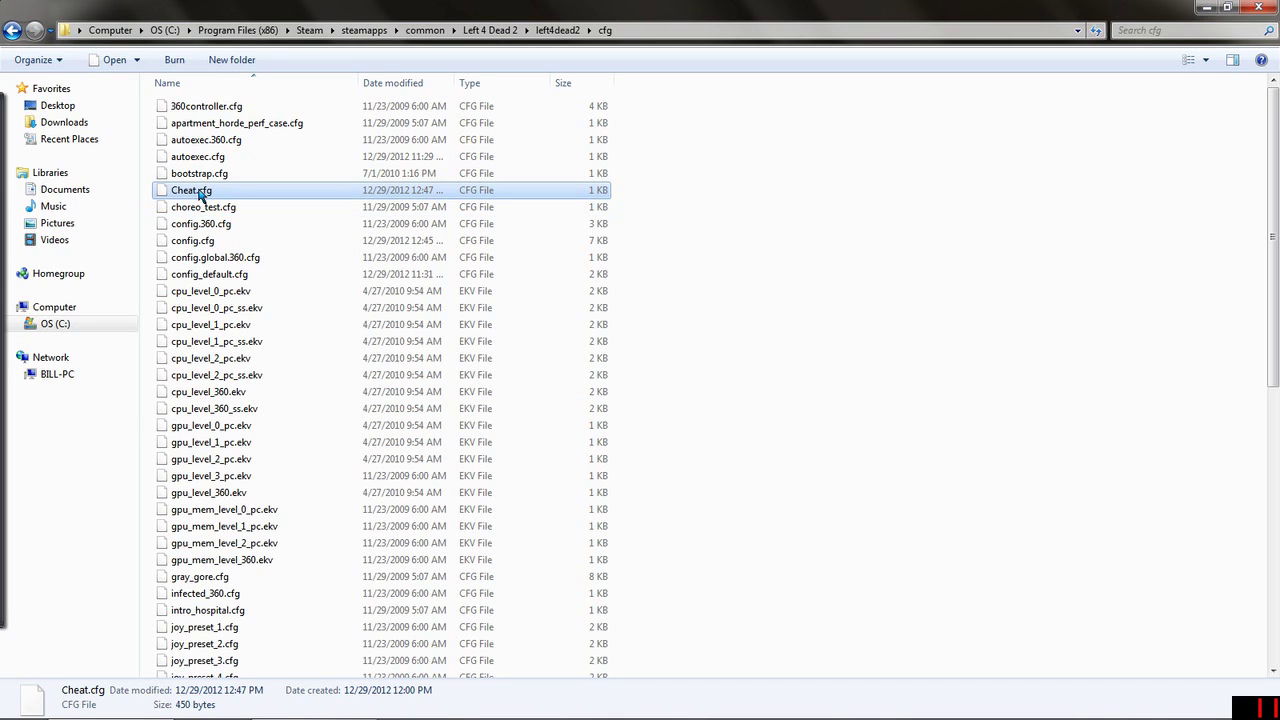
pyautogui.rightClick(714, 236)
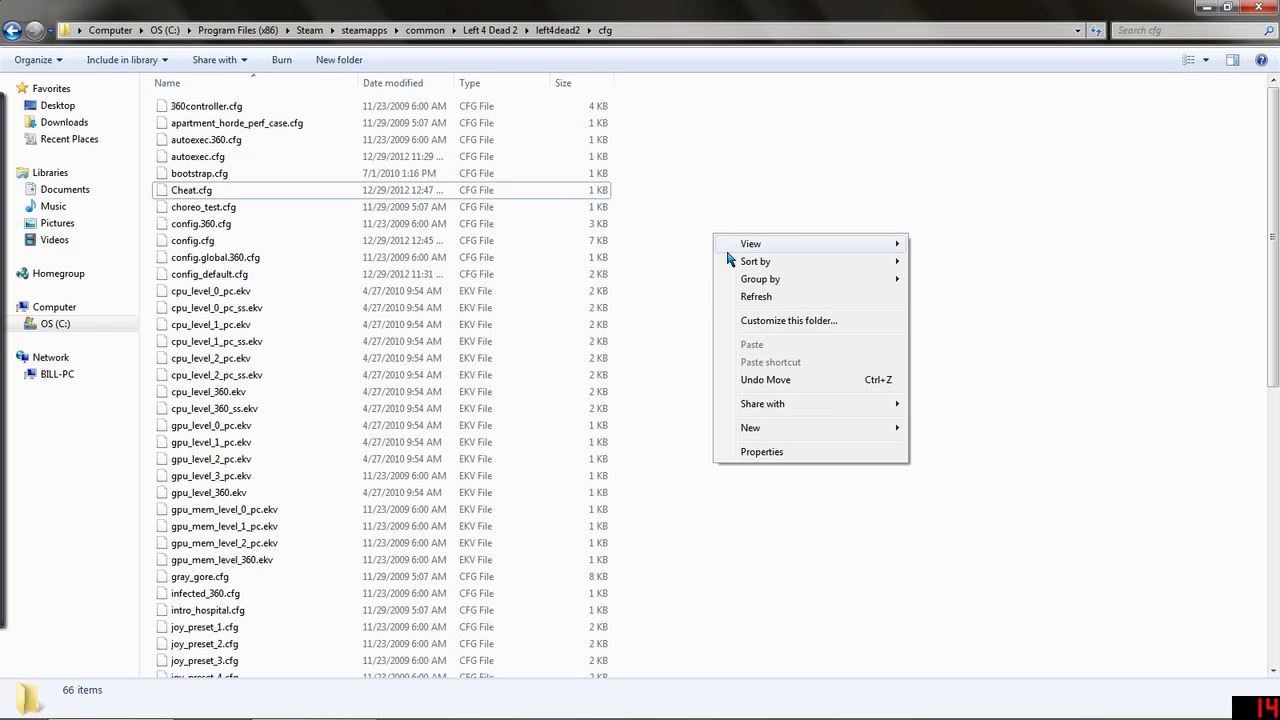
pyautogui.click(684, 341)
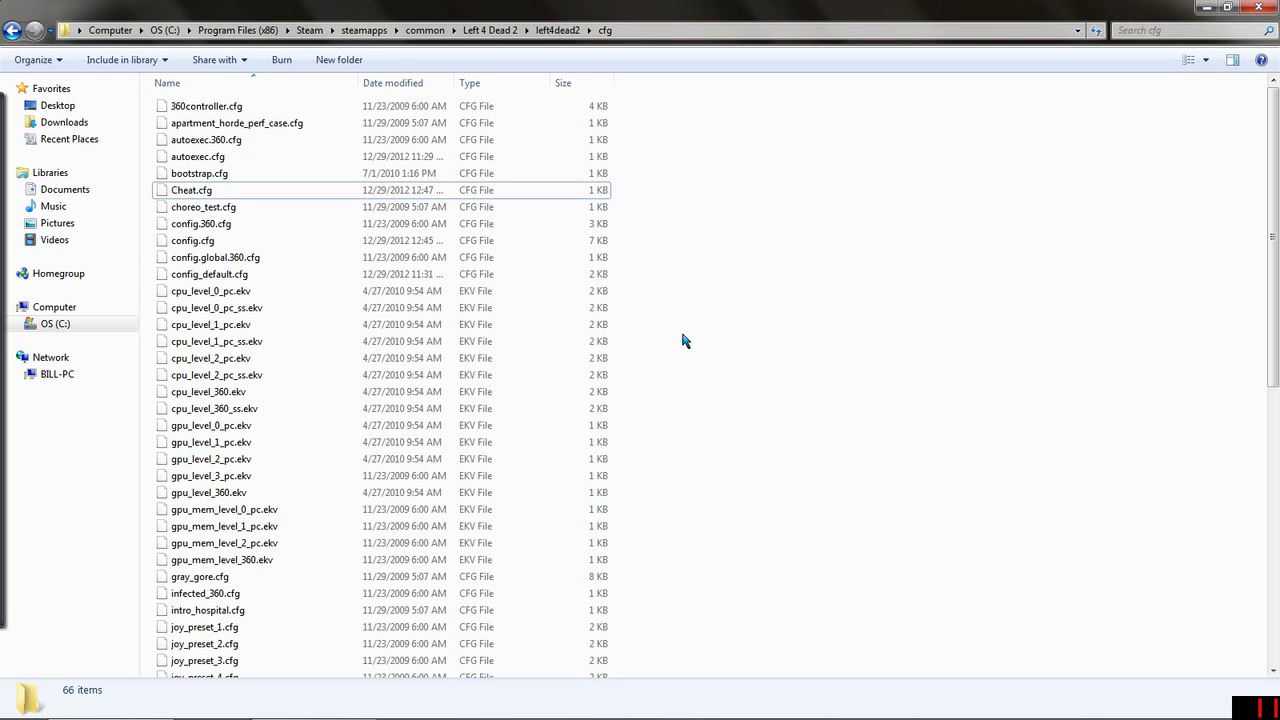
# Step: Open the name of choreo_test.cfg for editing up to its .cfg extension, and leave it without renaming
pyautogui.rightClick(207, 211)
pyautogui.click(250, 416)
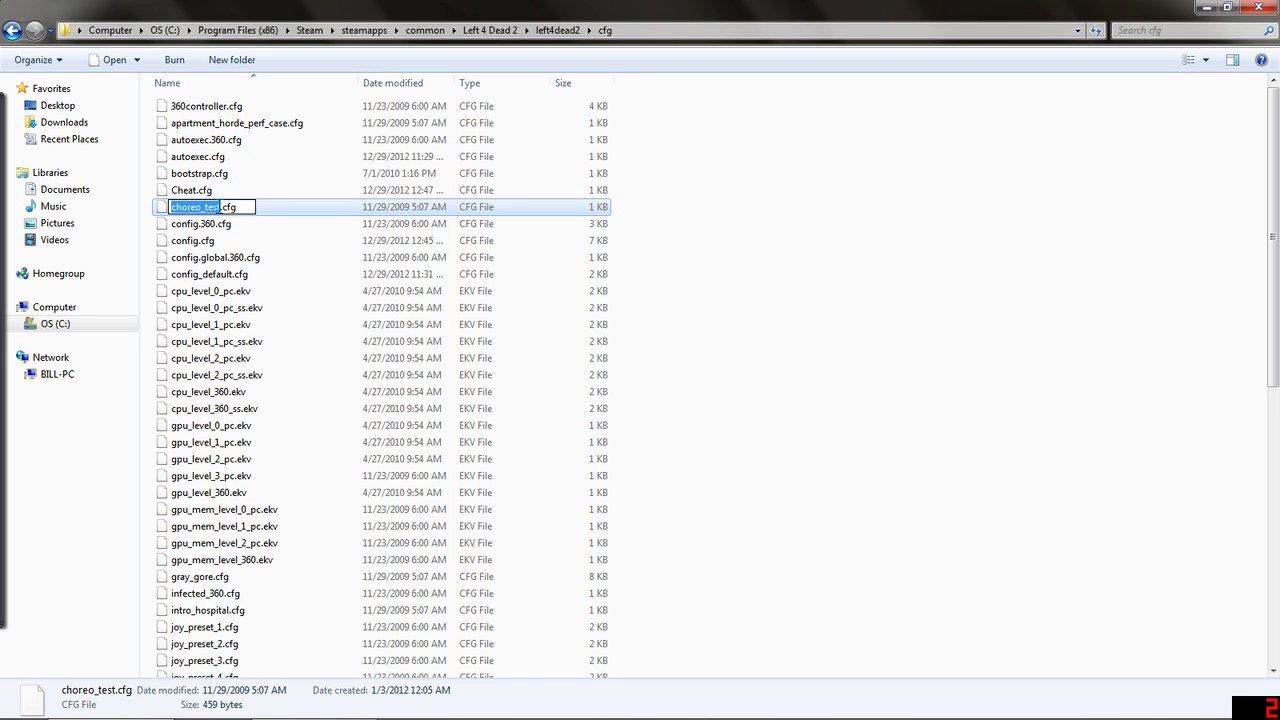
pyautogui.click(245, 207)
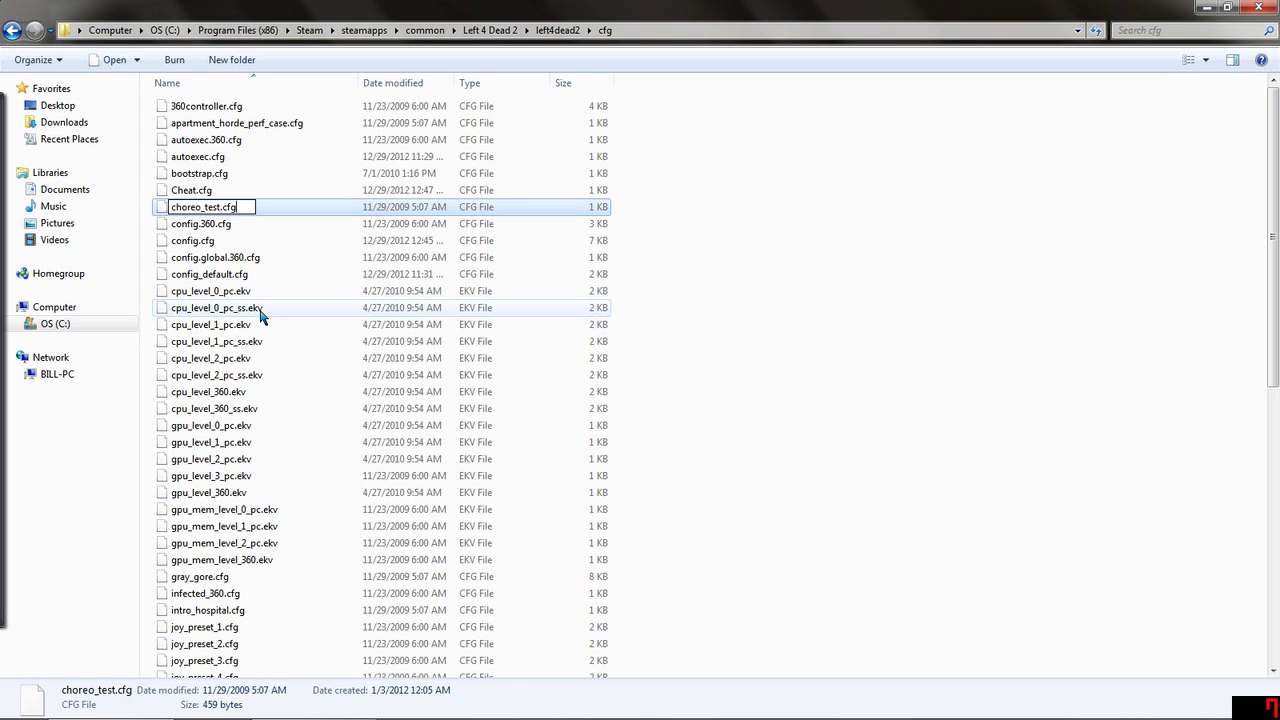
pyautogui.click(256, 212)
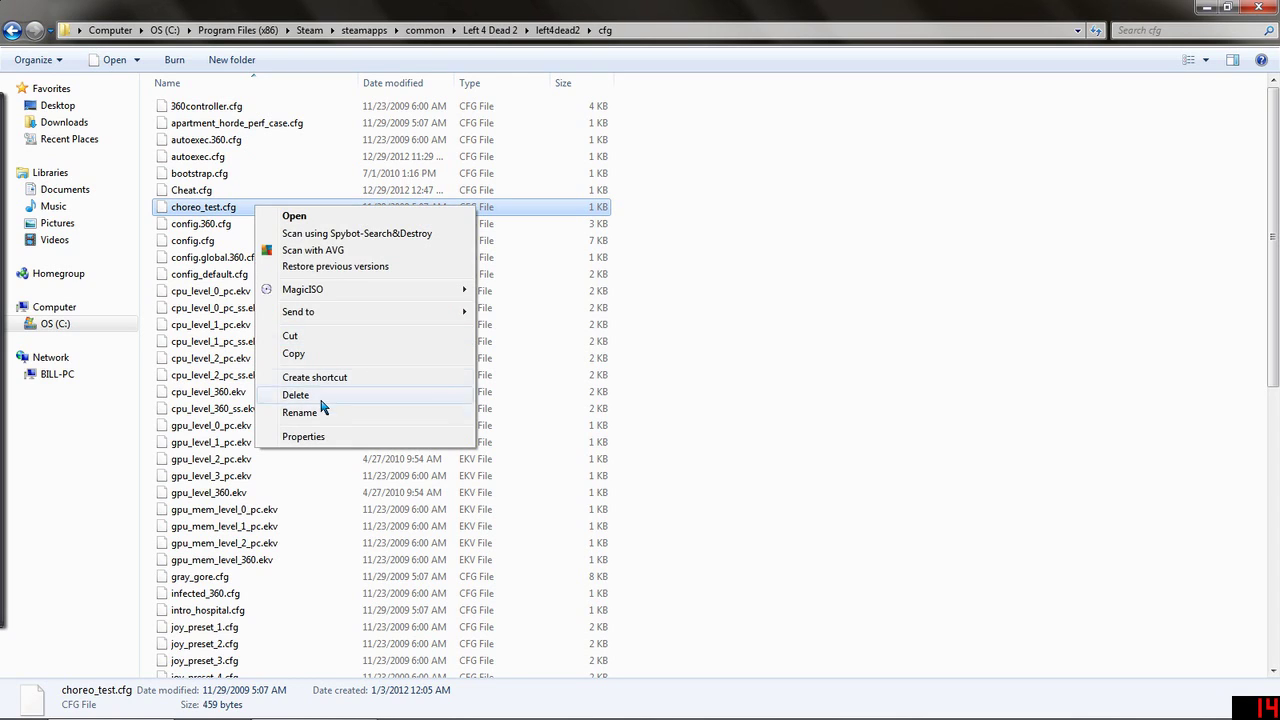
pyautogui.click(320, 412)
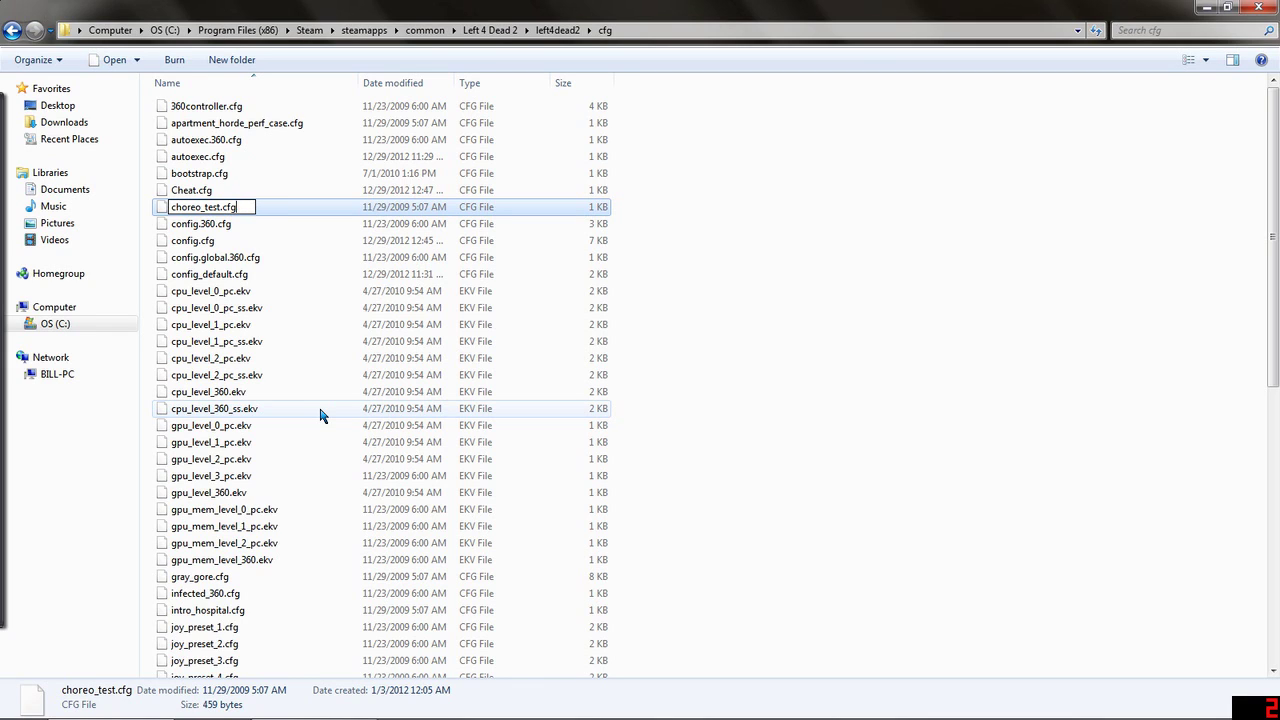
pyautogui.press('Return')
pyautogui.click(720, 600)
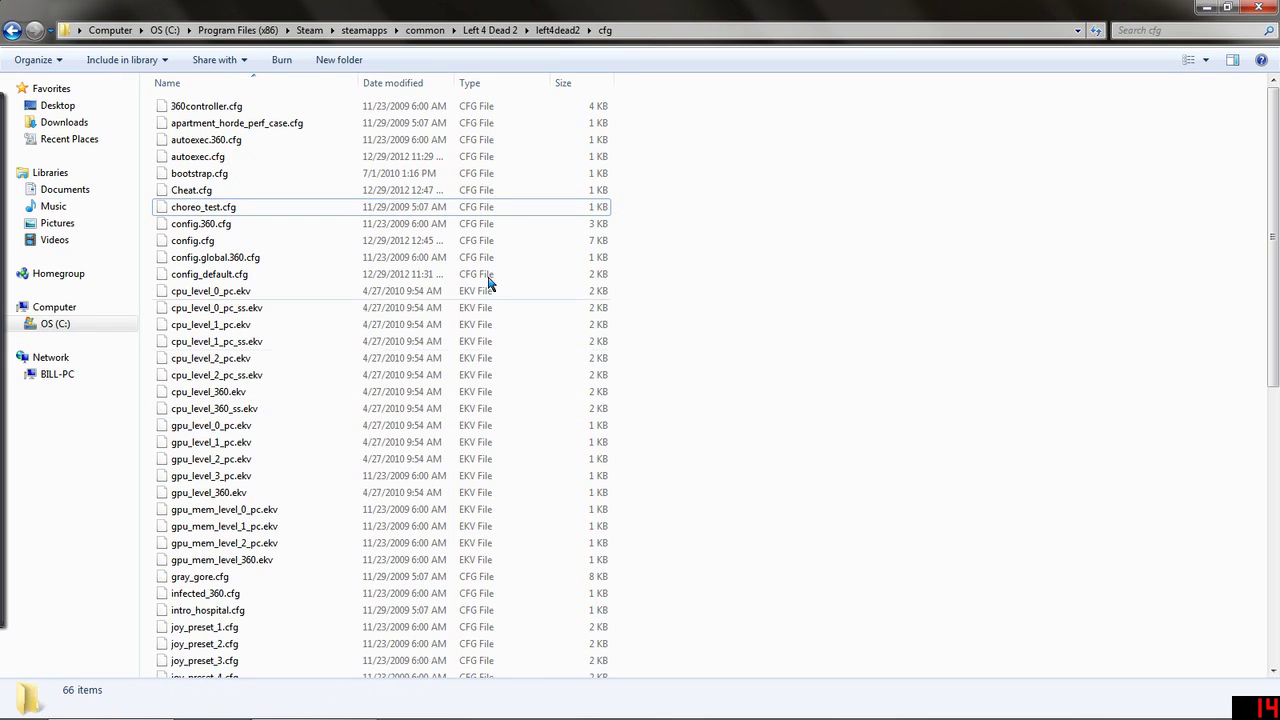
pyautogui.rightClick(238, 208)
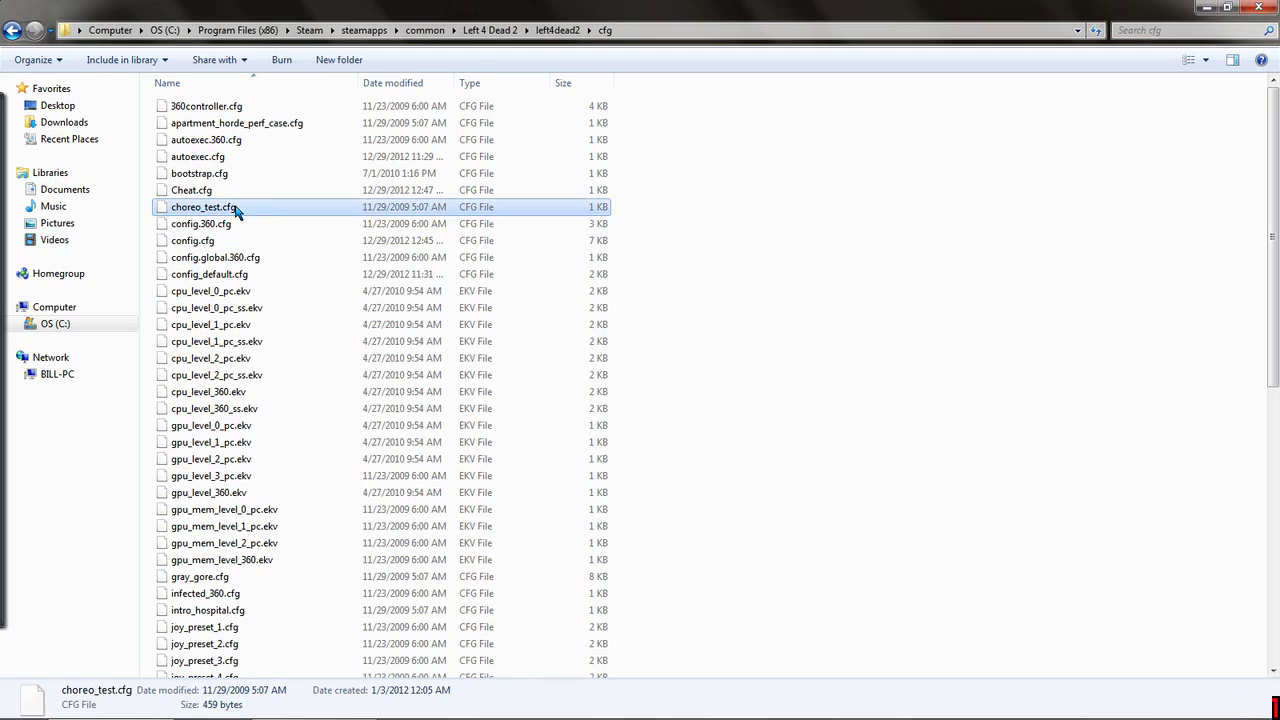
pyautogui.click(842, 493)
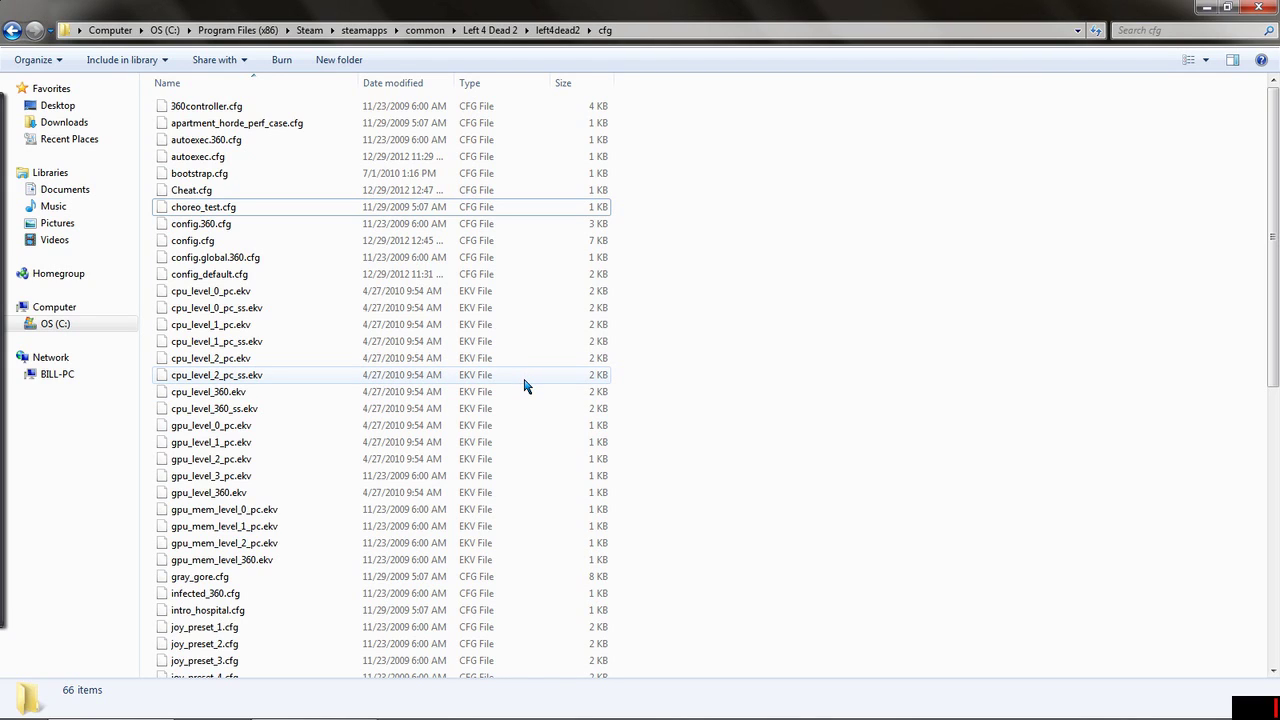
# Step: Switch to Left 4 Dead 2 and run exec Cheat in the developer console
pyautogui.click(193, 189)
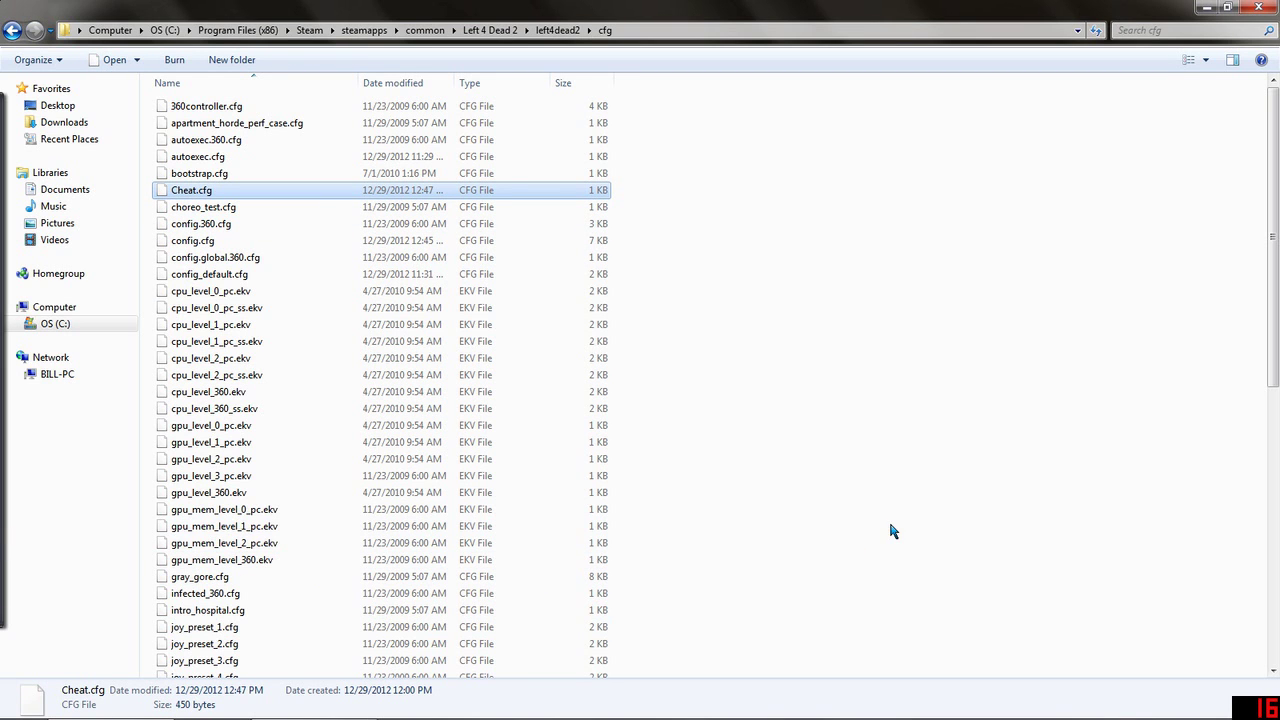
pyautogui.click(846, 513)
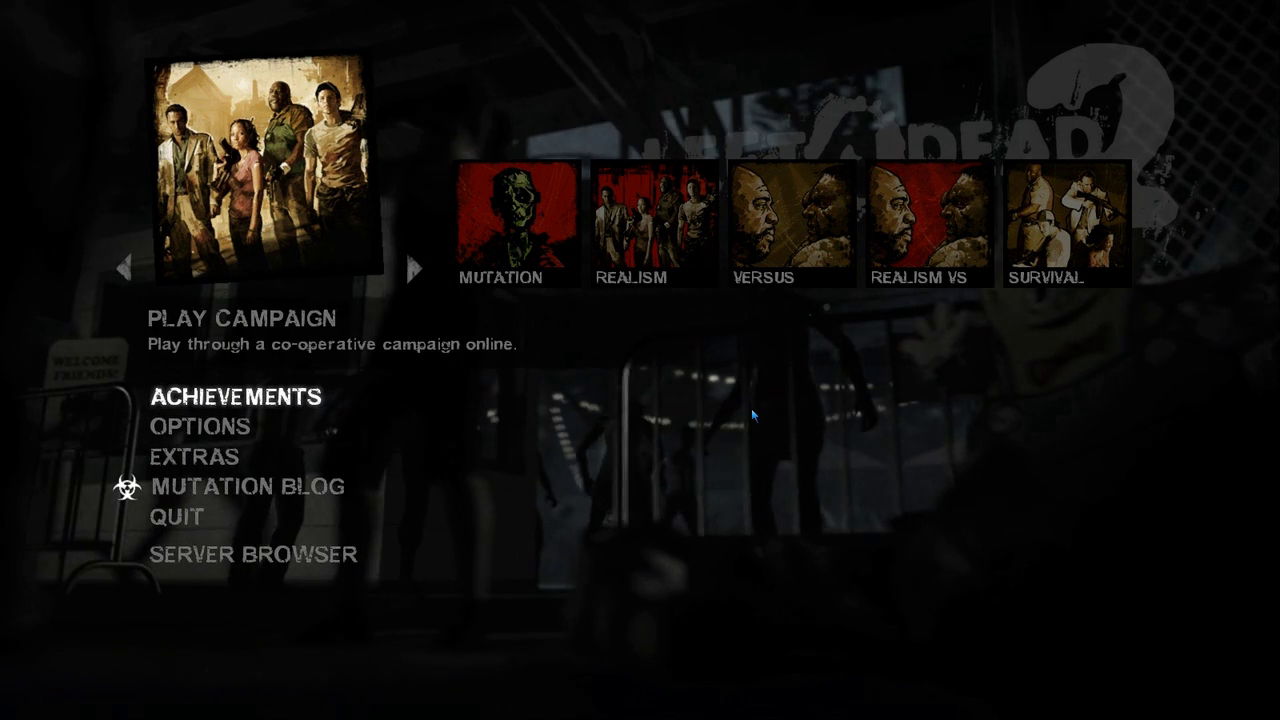
pyautogui.press('`')
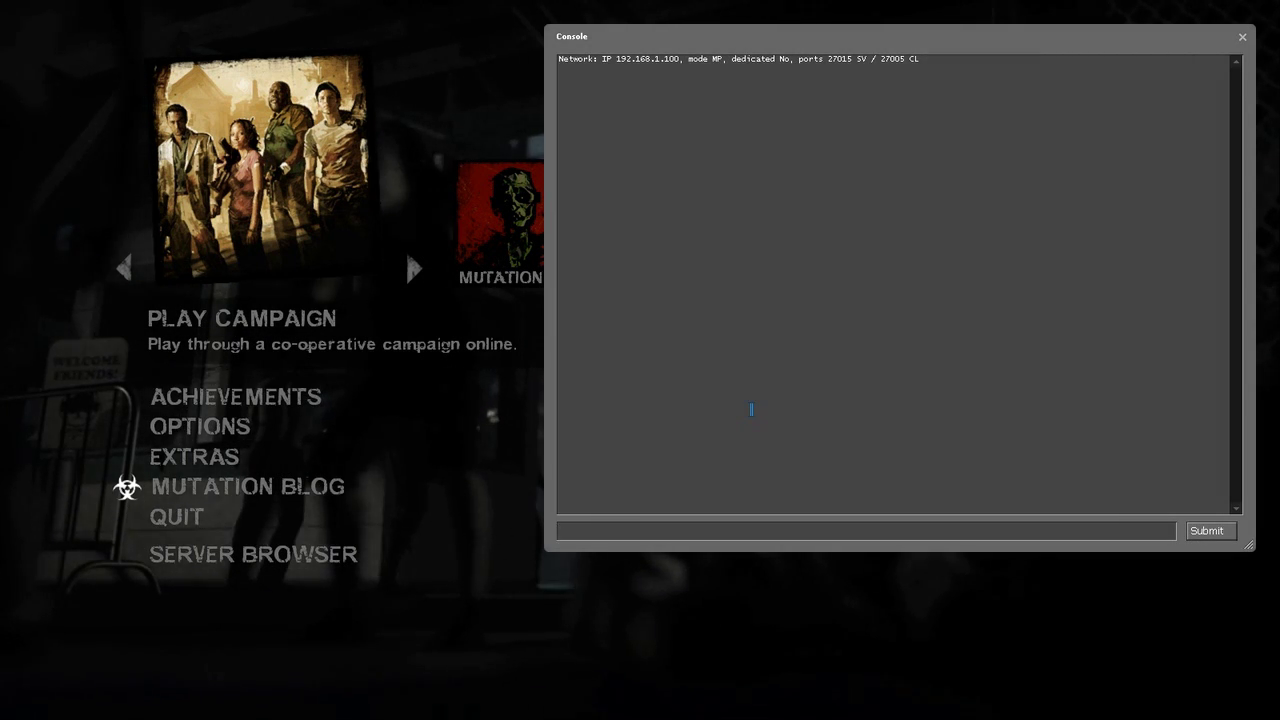
pyautogui.write('exec')
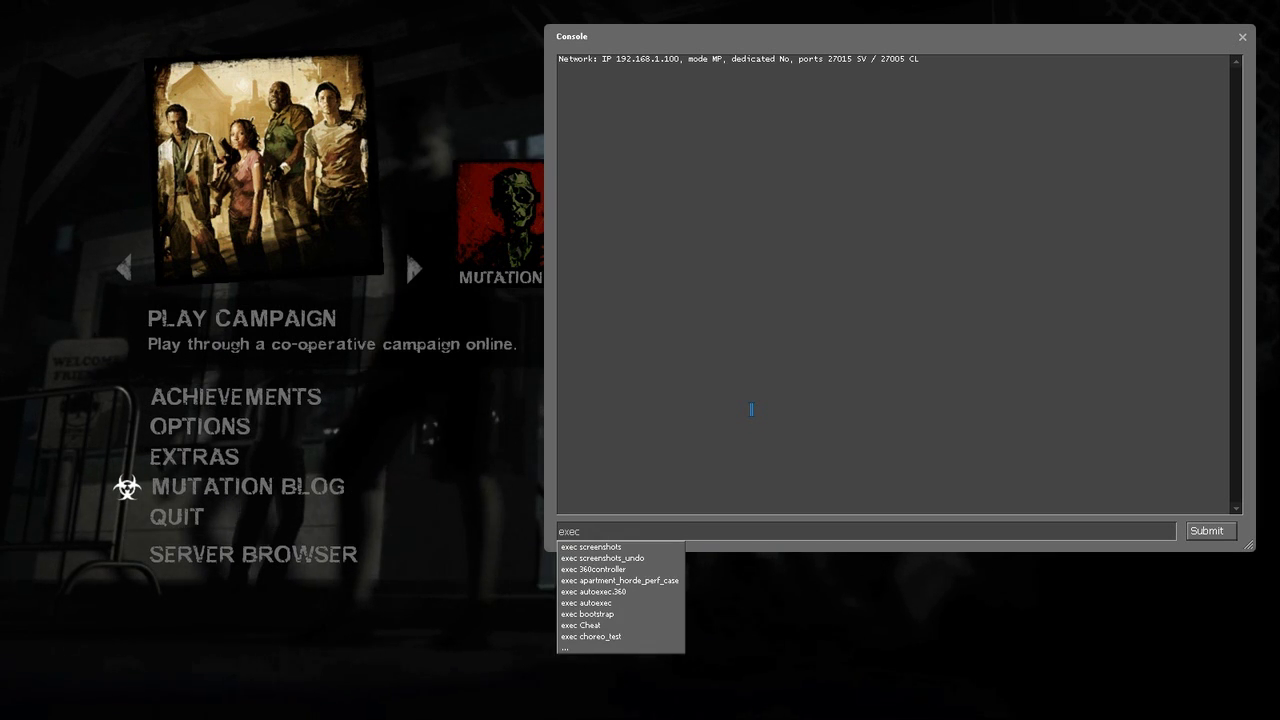
pyautogui.write(' c')
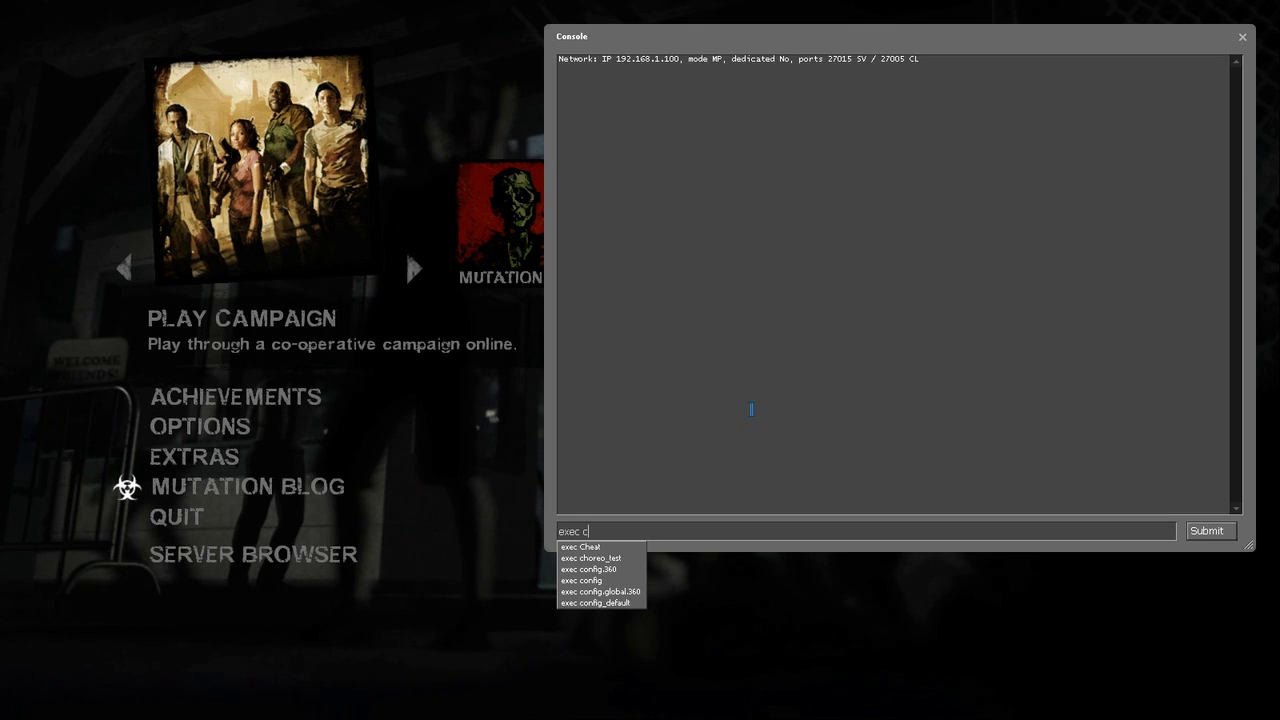
pyautogui.press('Return')
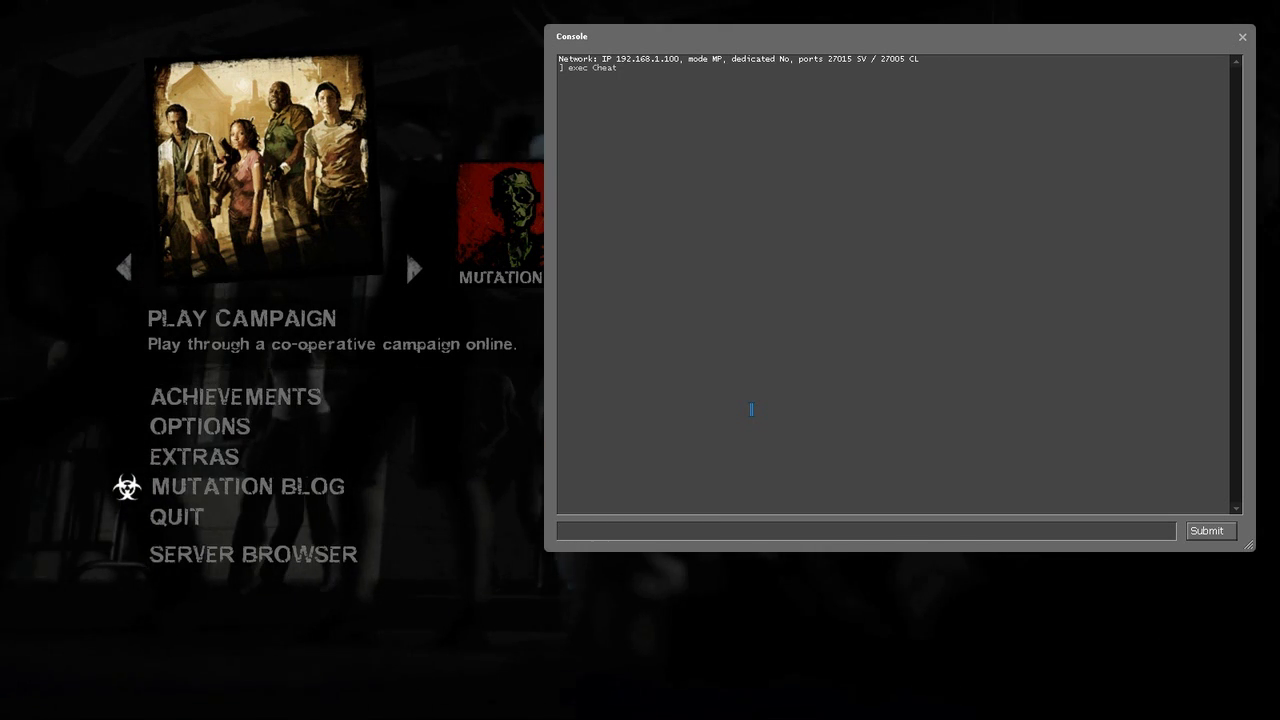
pyautogui.write('go')
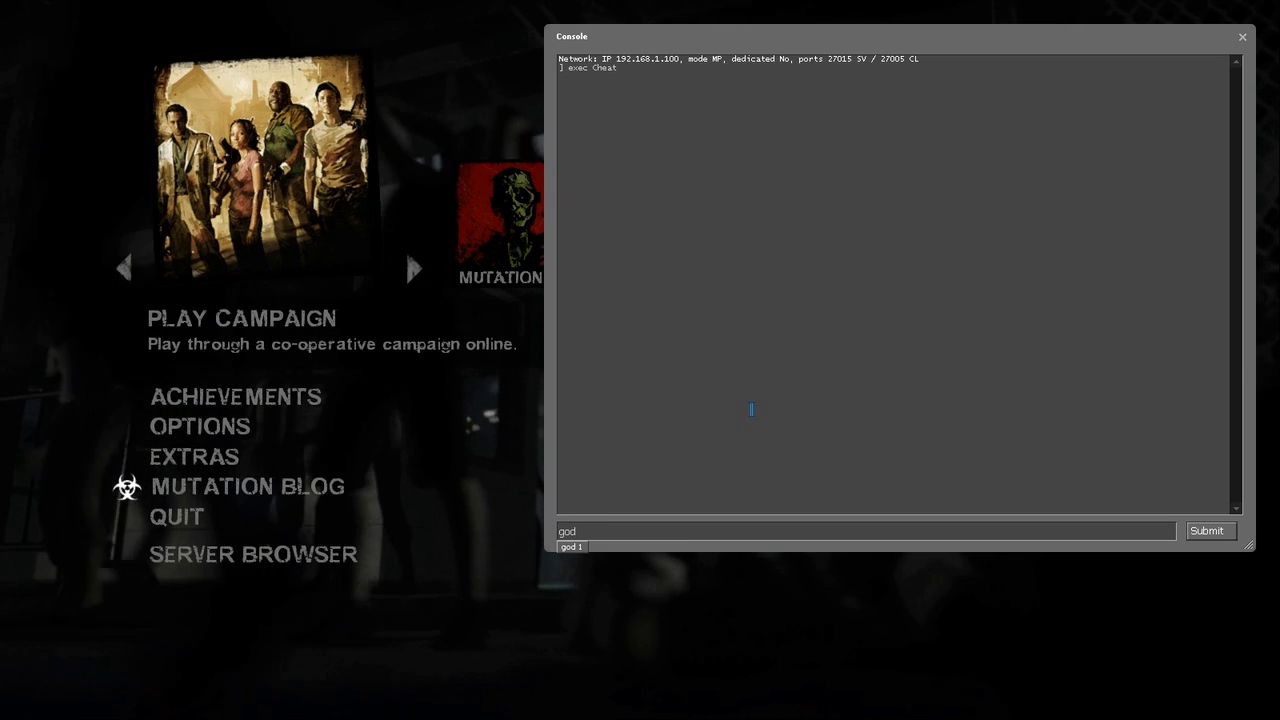
pyautogui.write('d')
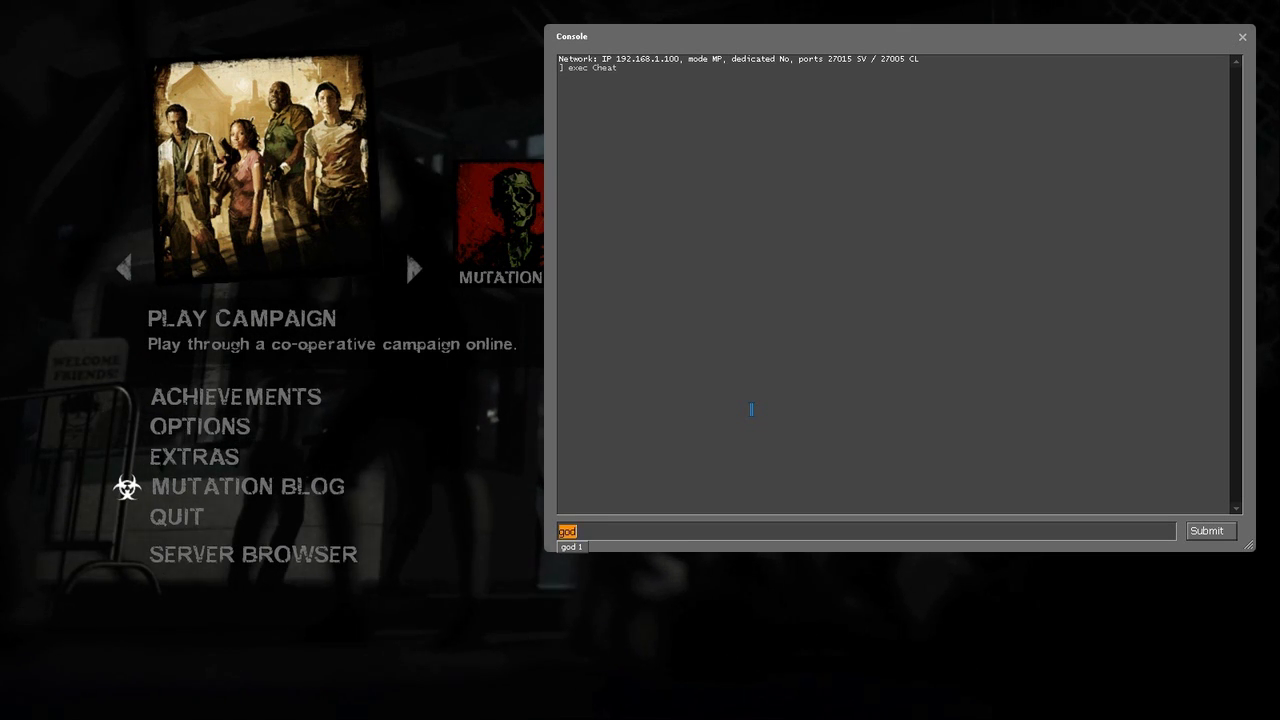
pyautogui.press('BackSpace')
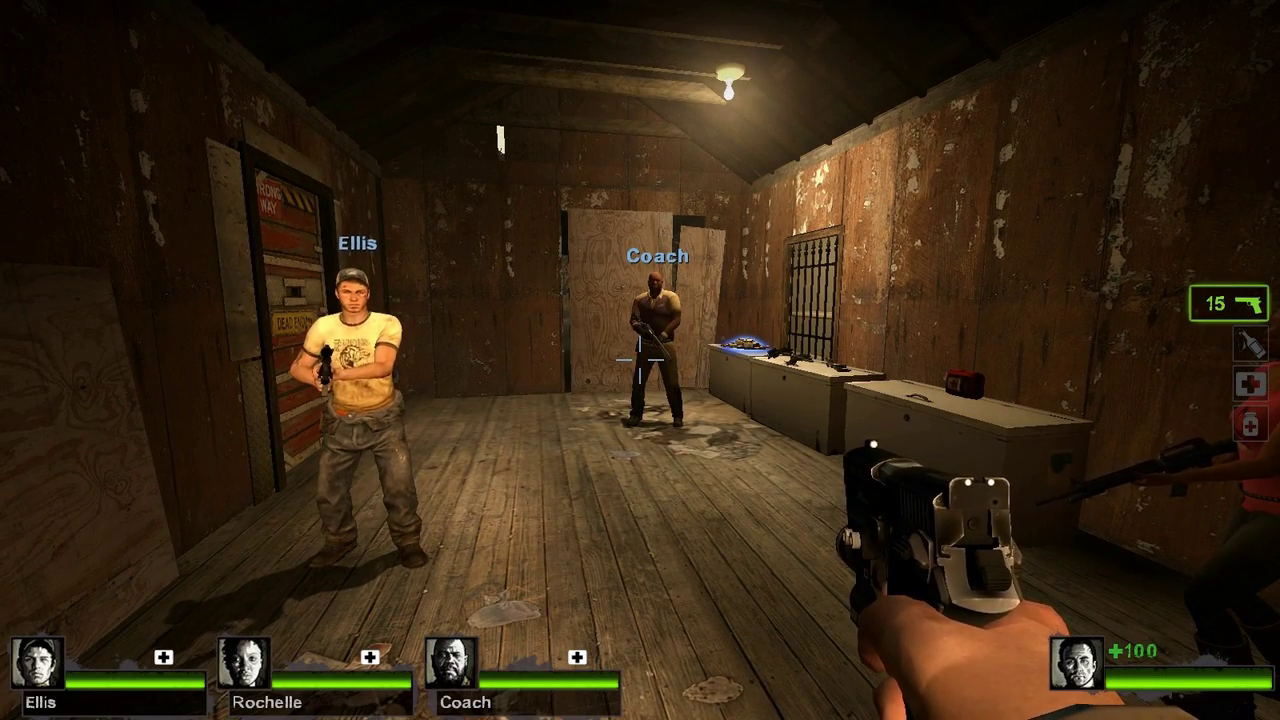
# Step: Open the developer console during the running campaign and run the thirdperson command
pyautogui.press('`')
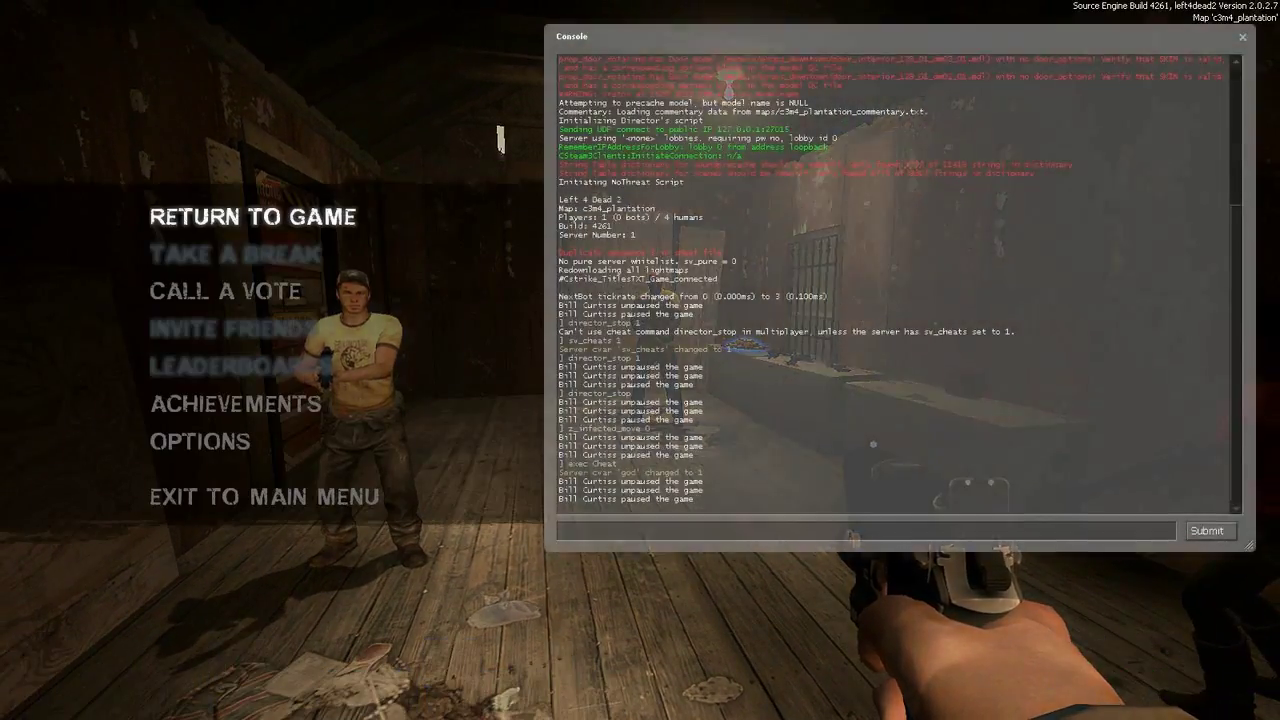
pyautogui.write('thirdperson')
pyautogui.press('Return')
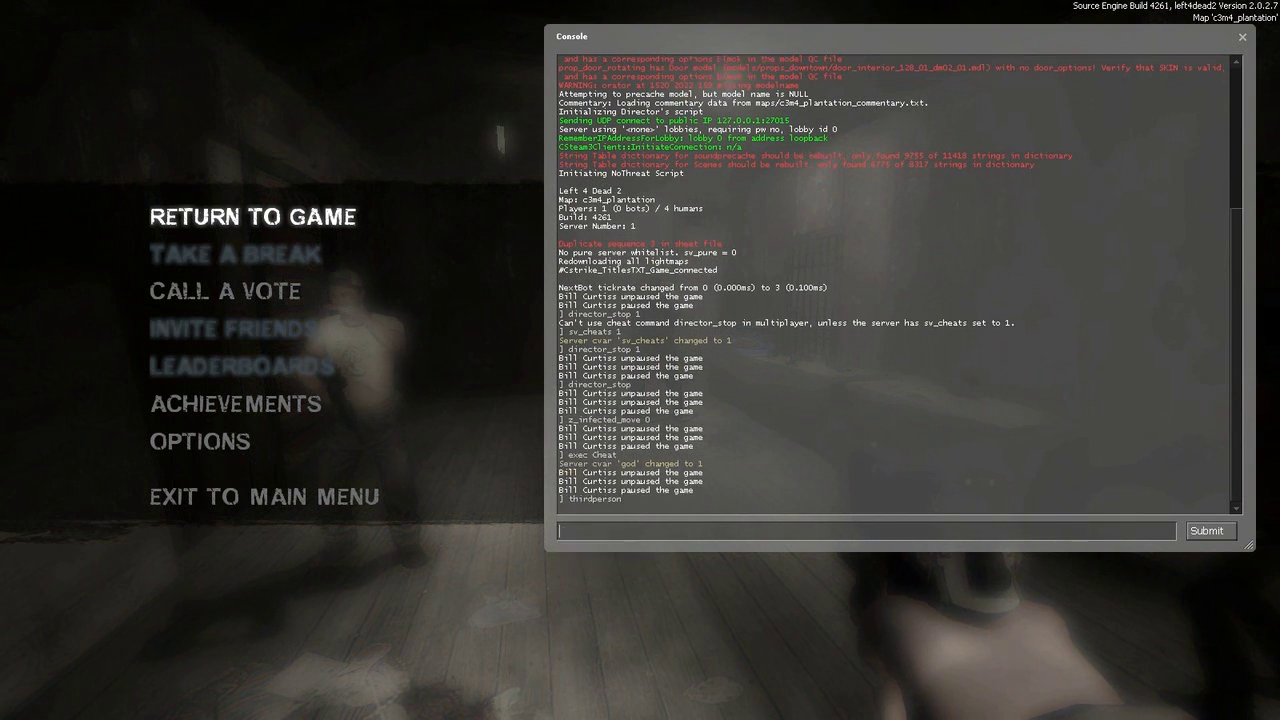
pyautogui.write('cro')
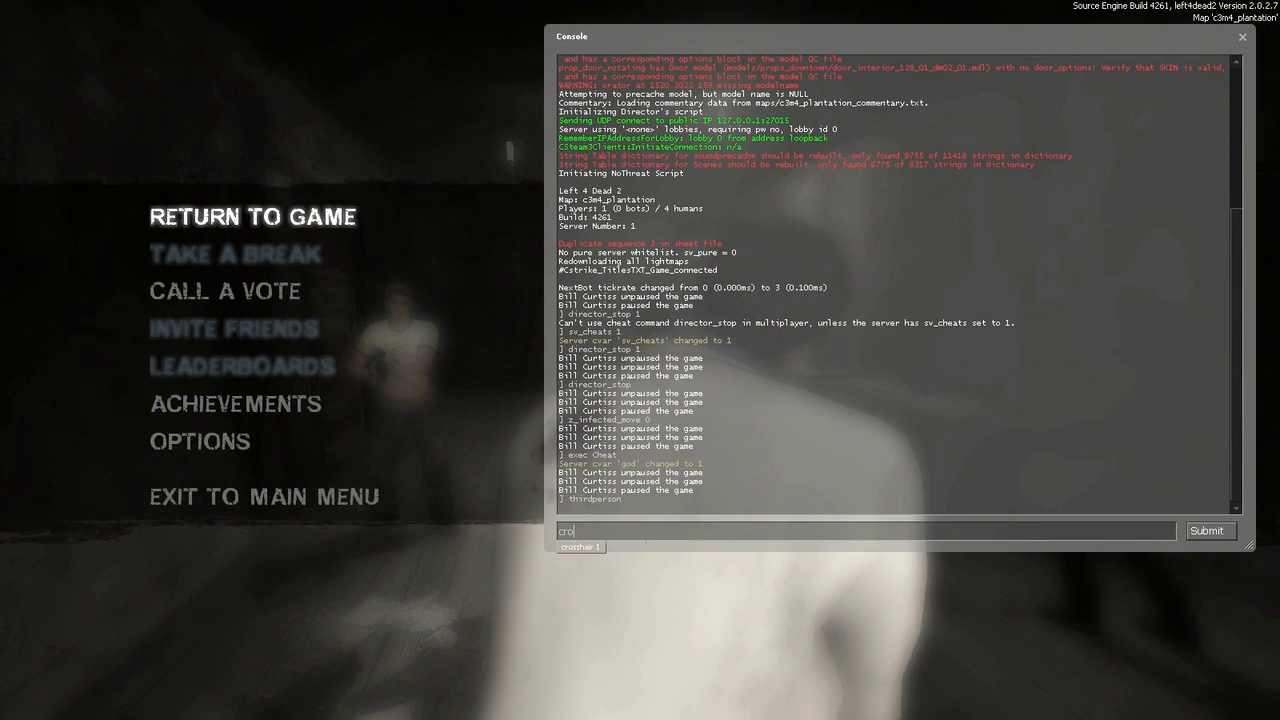
pyautogui.press('BackSpace')
pyautogui.press('BackSpace')
pyautogui.press('BackSpace')
# Step: Complete the firstperson command from the console's suggestions and run it to switch the camera view
pyautogui.write('fi')
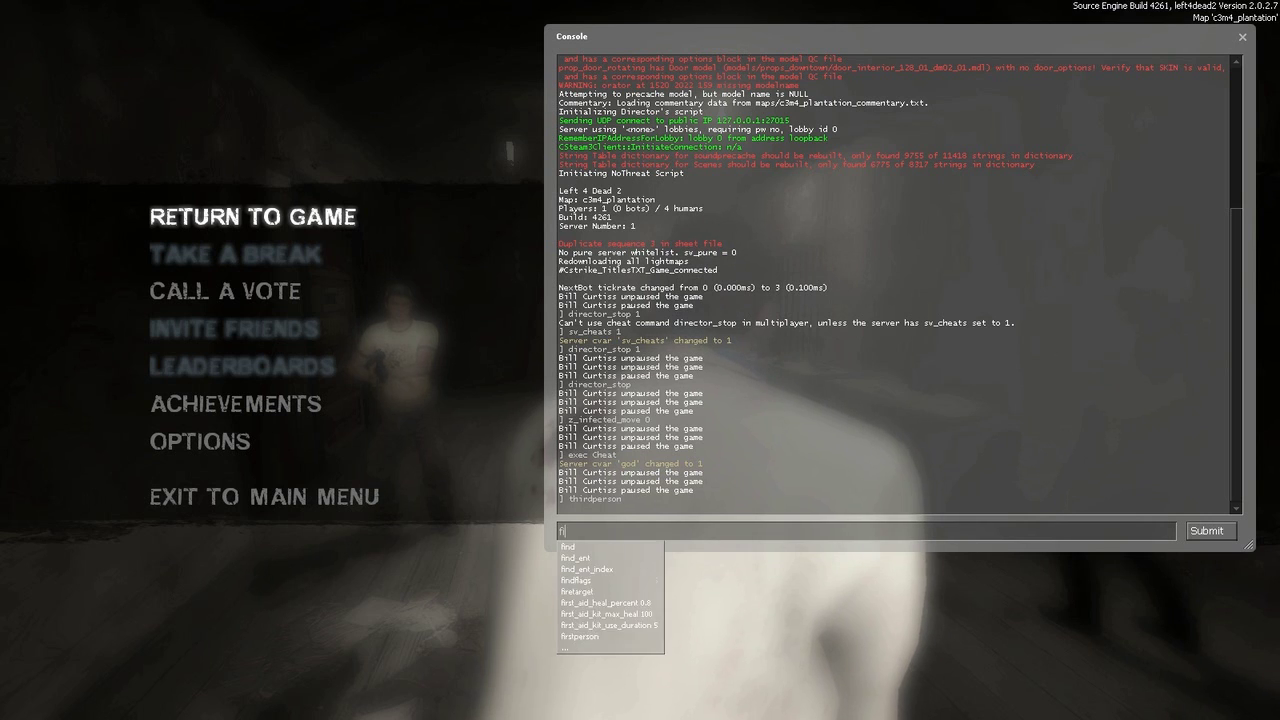
pyautogui.write('rst')
pyautogui.press('Tab')
pyautogui.press('Tab')
pyautogui.press('Tab')
pyautogui.press('Tab')
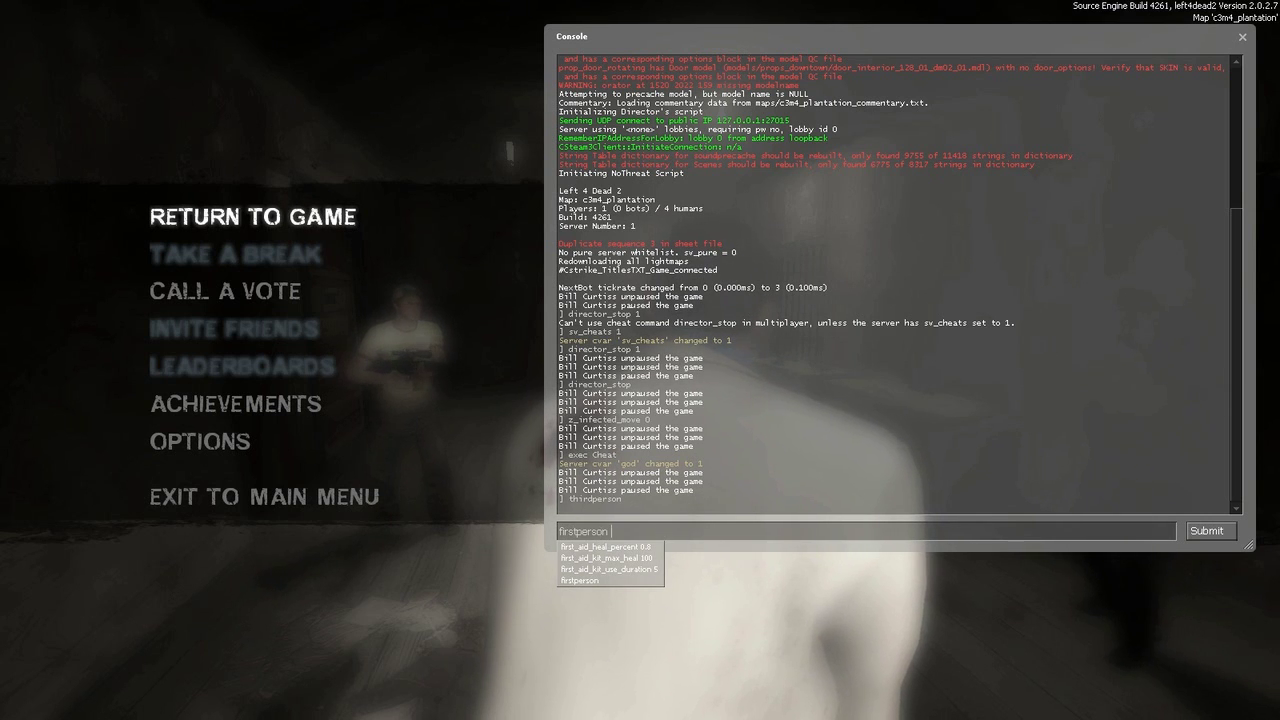
pyautogui.press('Return')
# Step: Enter an exec command in the developer console
pyautogui.write('exec')
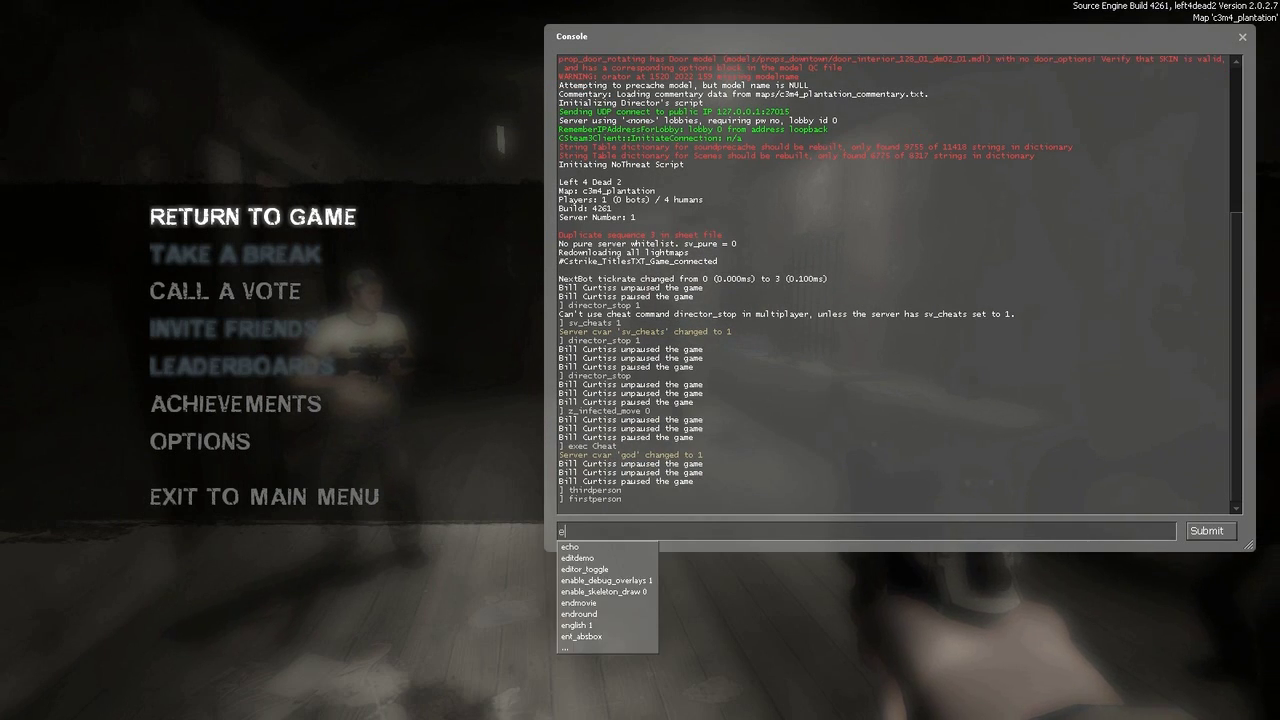